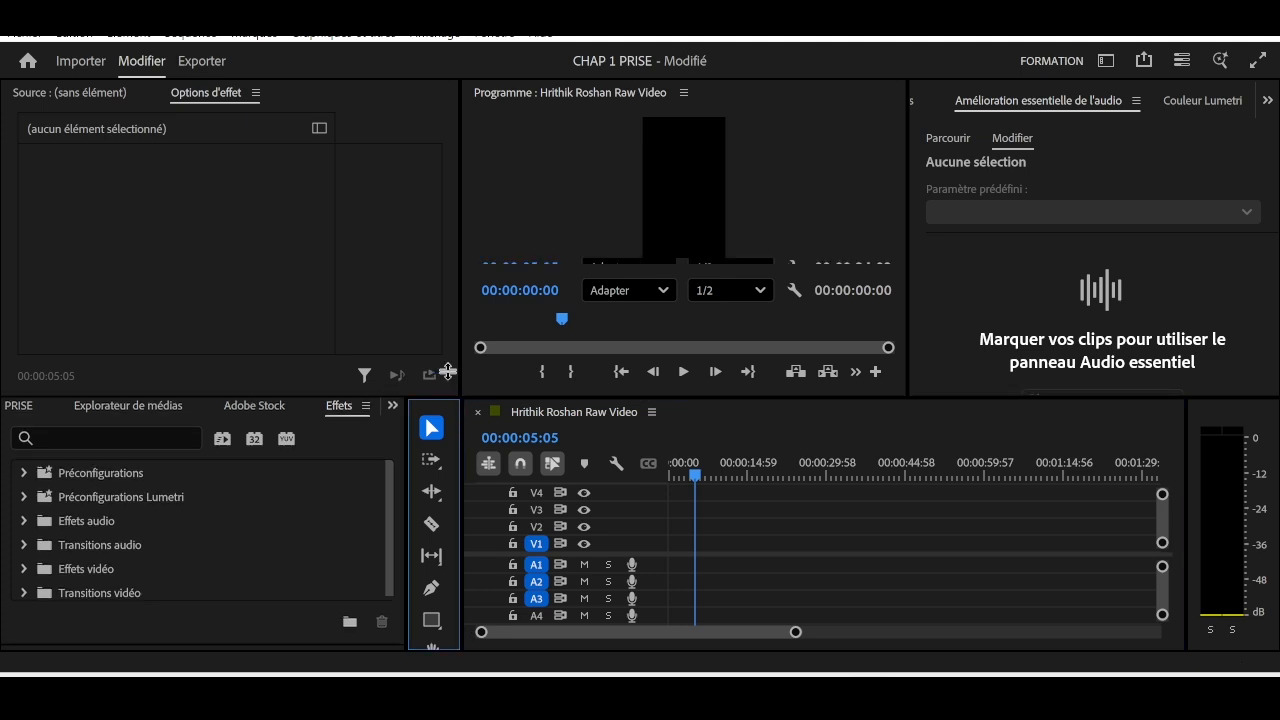
Step: Add a "FORMATION" text on the program frame and enlarge it to nearly the full frame width
{"action": "left_click_drag", "start_coordinate": [447, 397], "coordinate": [447, 340]}
{"action": "left_click", "coordinate": [431, 627]}
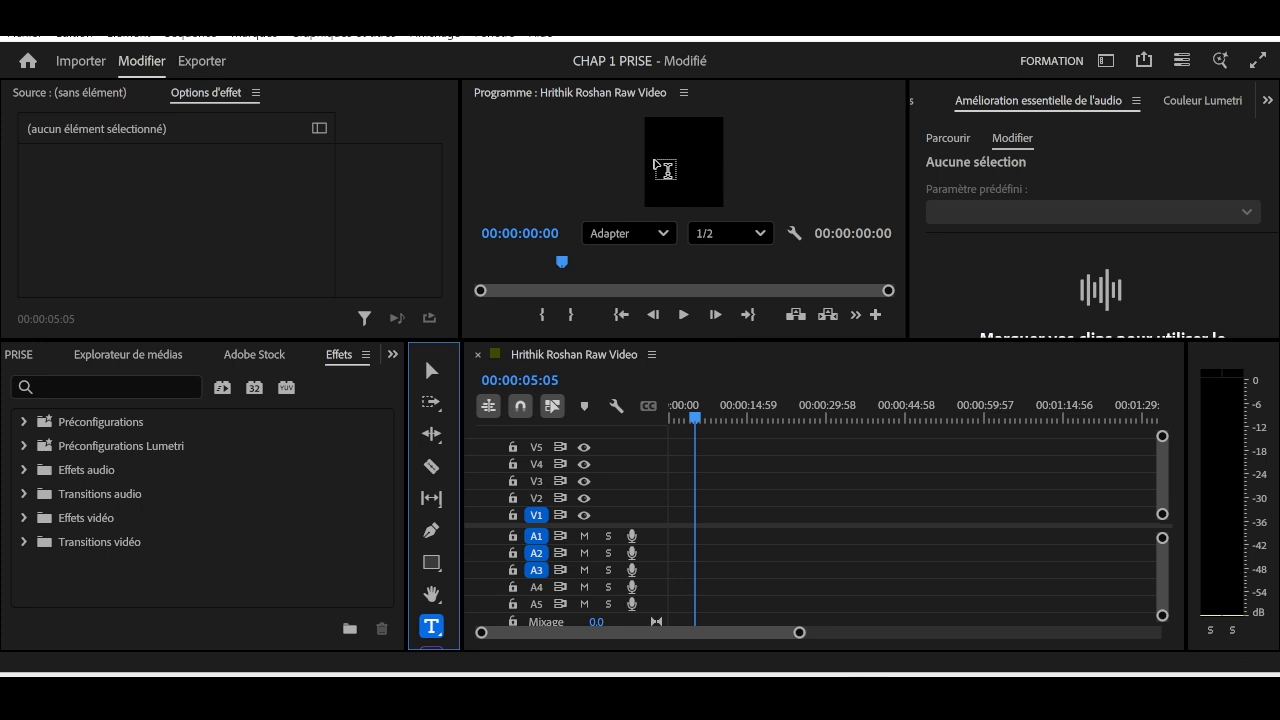
{"action": "left_click", "coordinate": [665, 170]}
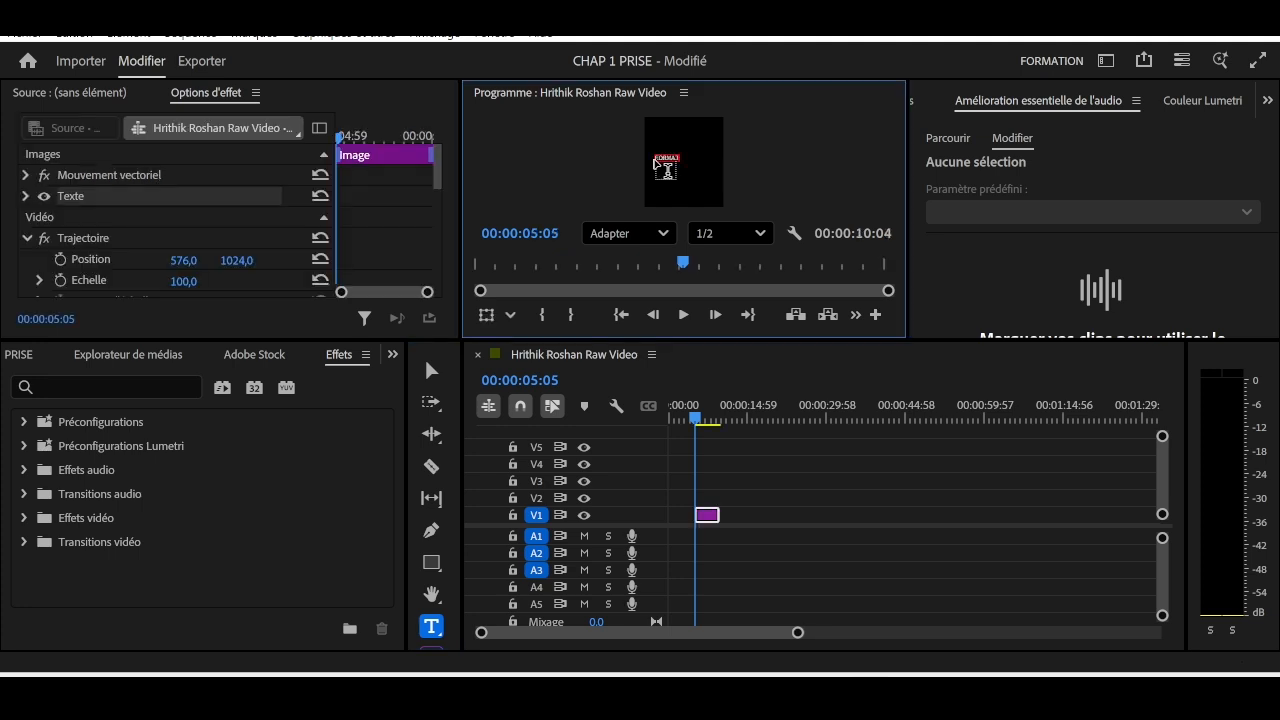
{"action": "left_click", "coordinate": [432, 371]}
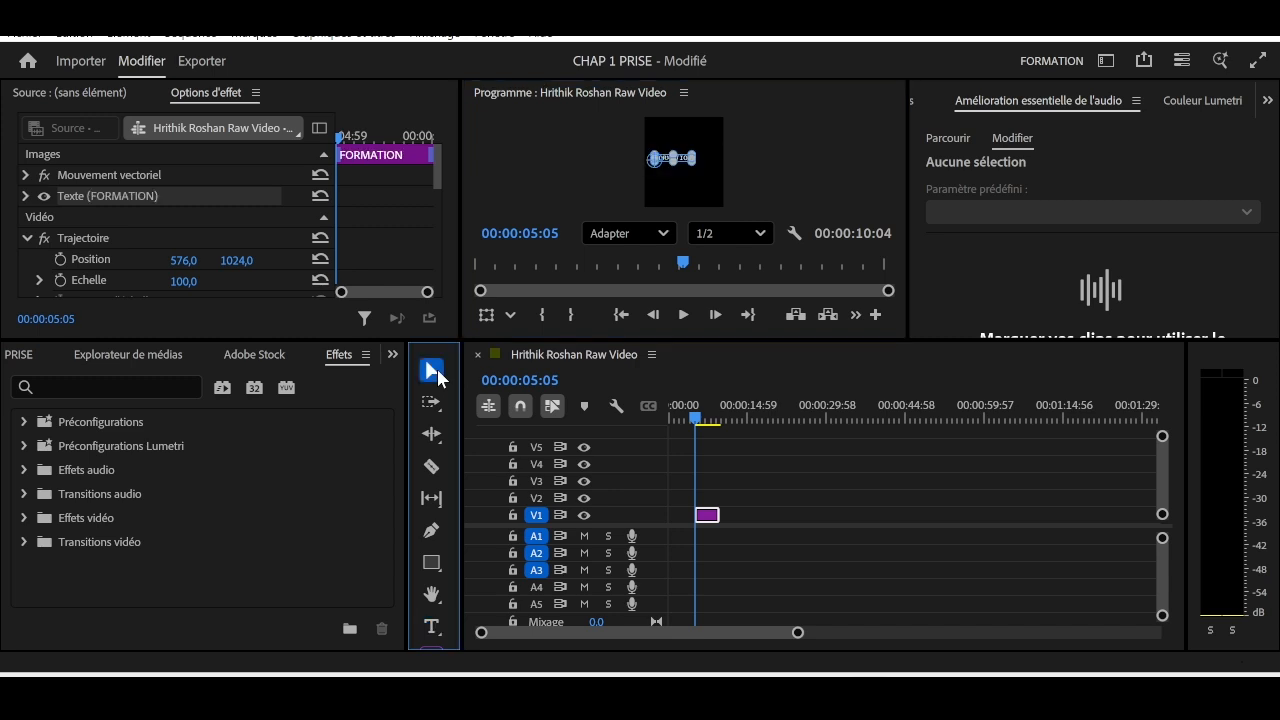
{"action": "left_click", "coordinate": [673, 168]}
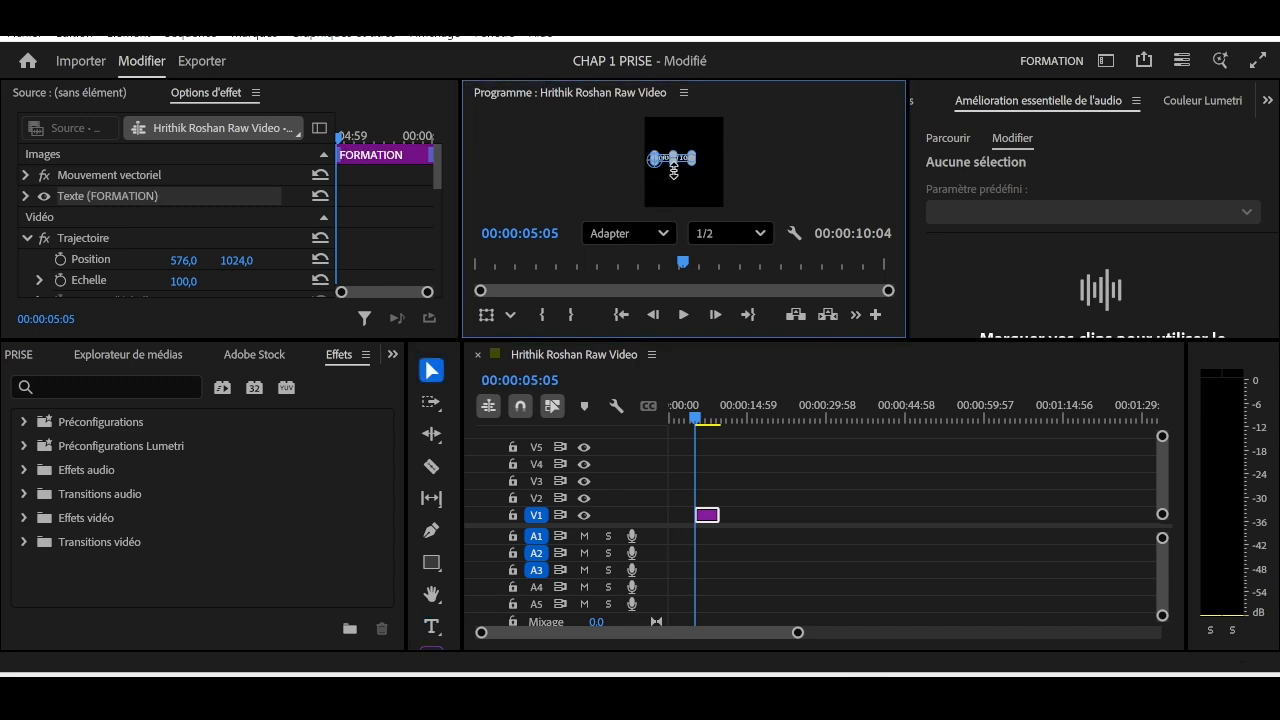
{"action": "left_click_drag", "start_coordinate": [674, 170], "coordinate": [676, 177]}
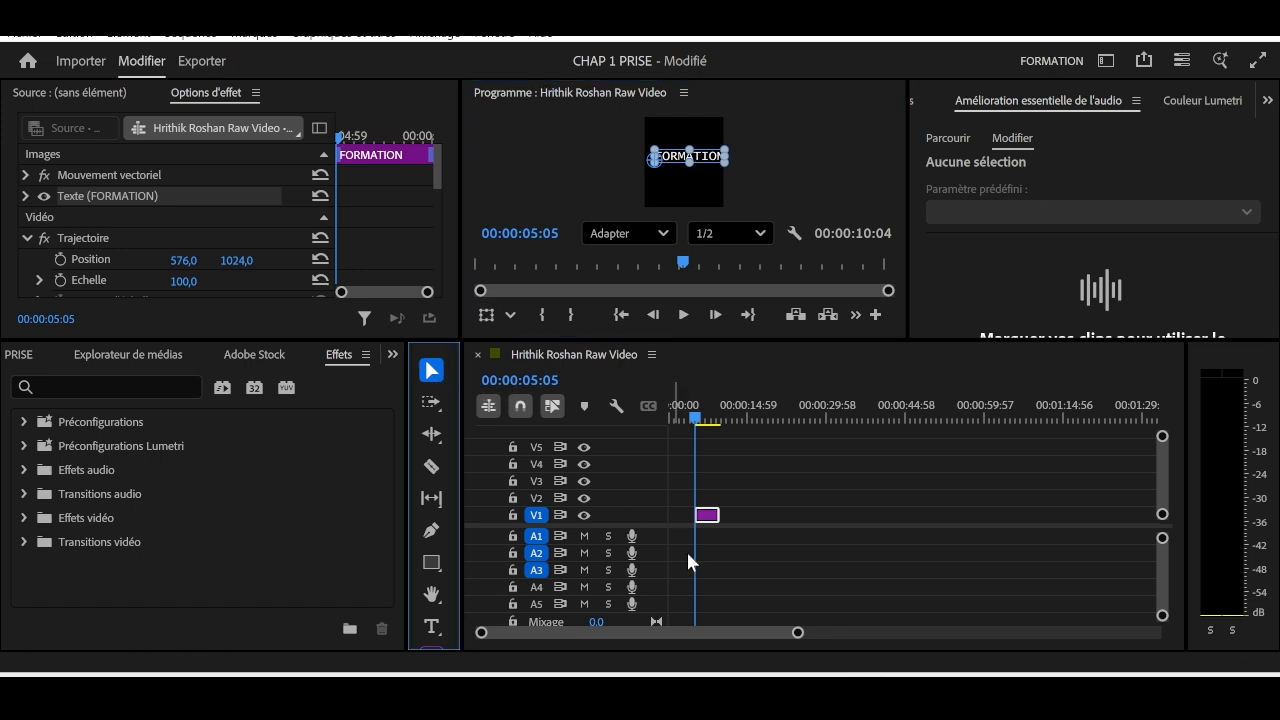
Step: Stretch the FORMATION clip on V1 from the timeline start to about 30 seconds and centre the text in the frame
{"action": "left_click_drag", "start_coordinate": [705, 515], "coordinate": [826, 515]}
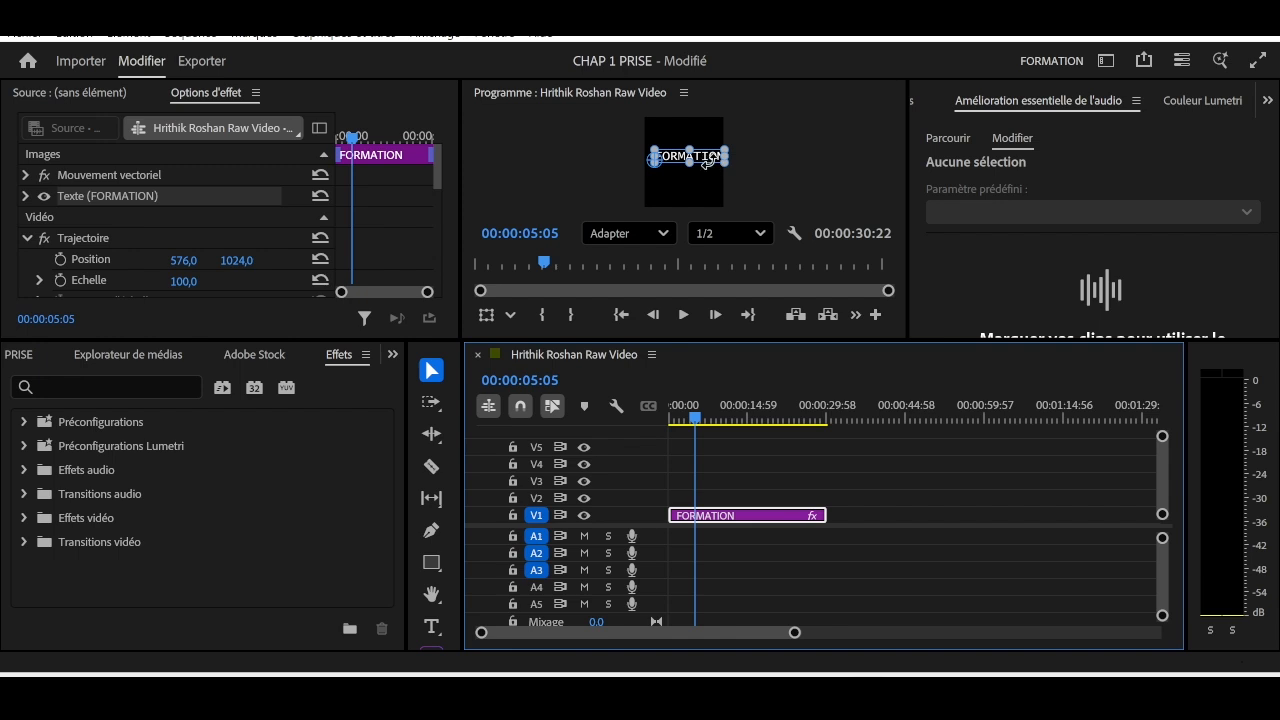
{"action": "left_click_drag", "start_coordinate": [709, 163], "coordinate": [700, 168]}
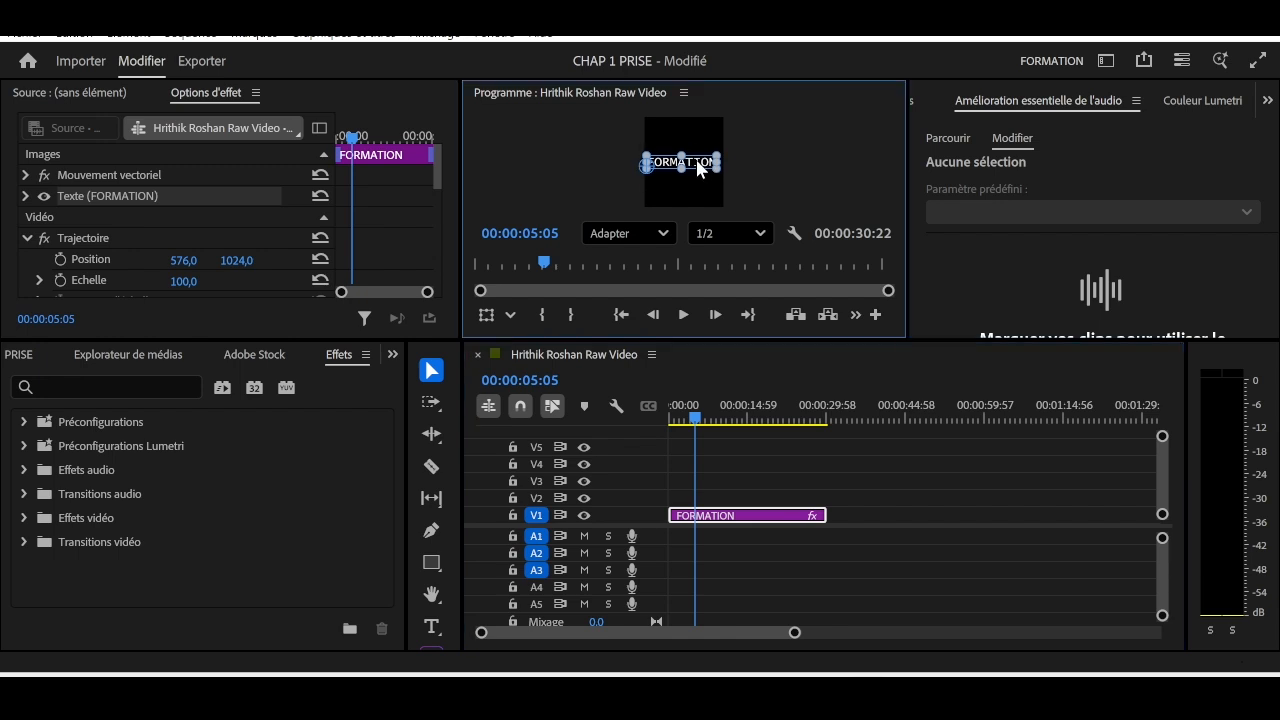
{"action": "left_click", "coordinate": [781, 160]}
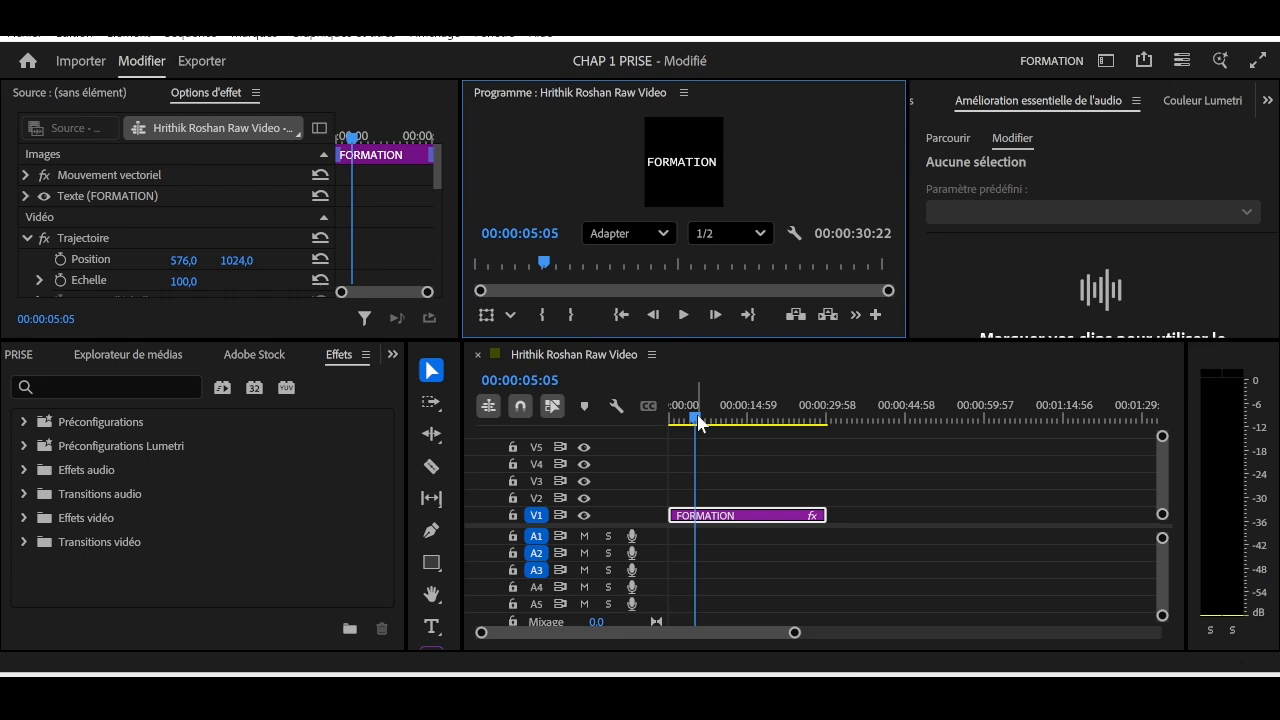
Step: Collapse the Trajectoire and Opacité effects, expand the FORMATION text's source properties and make the text bold
{"action": "left_click", "coordinate": [27, 238]}
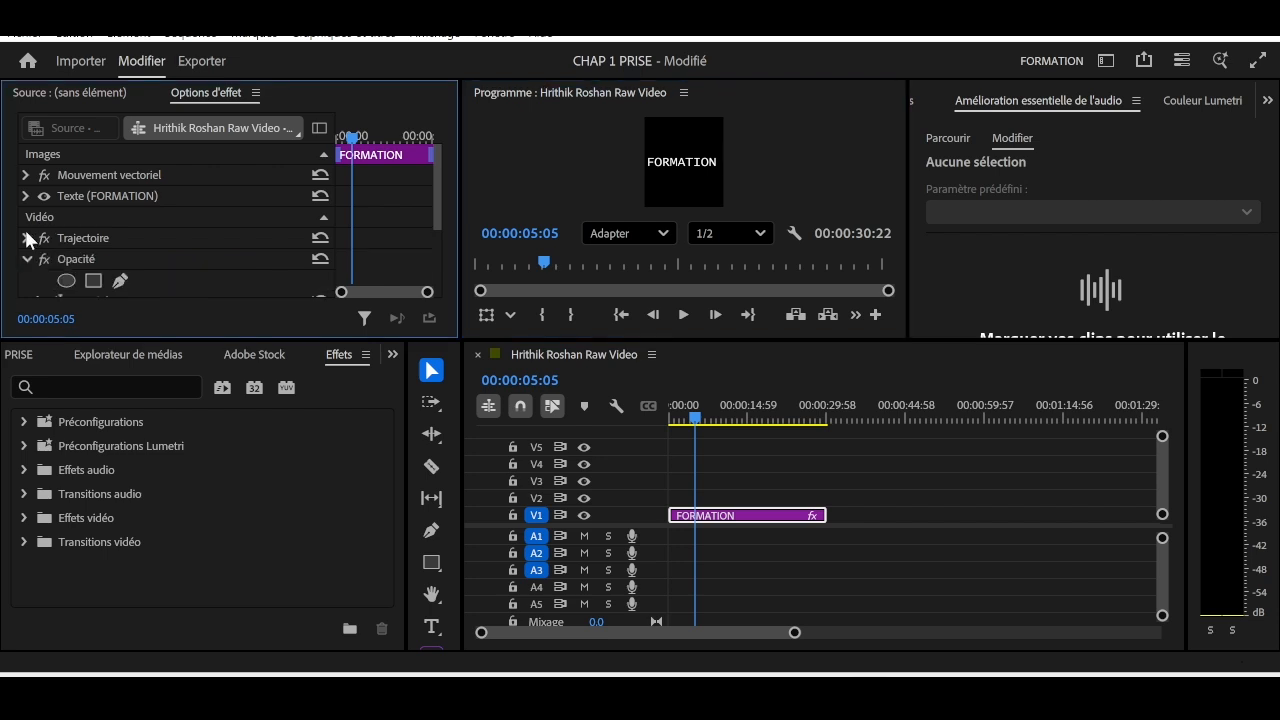
{"action": "left_click", "coordinate": [25, 259]}
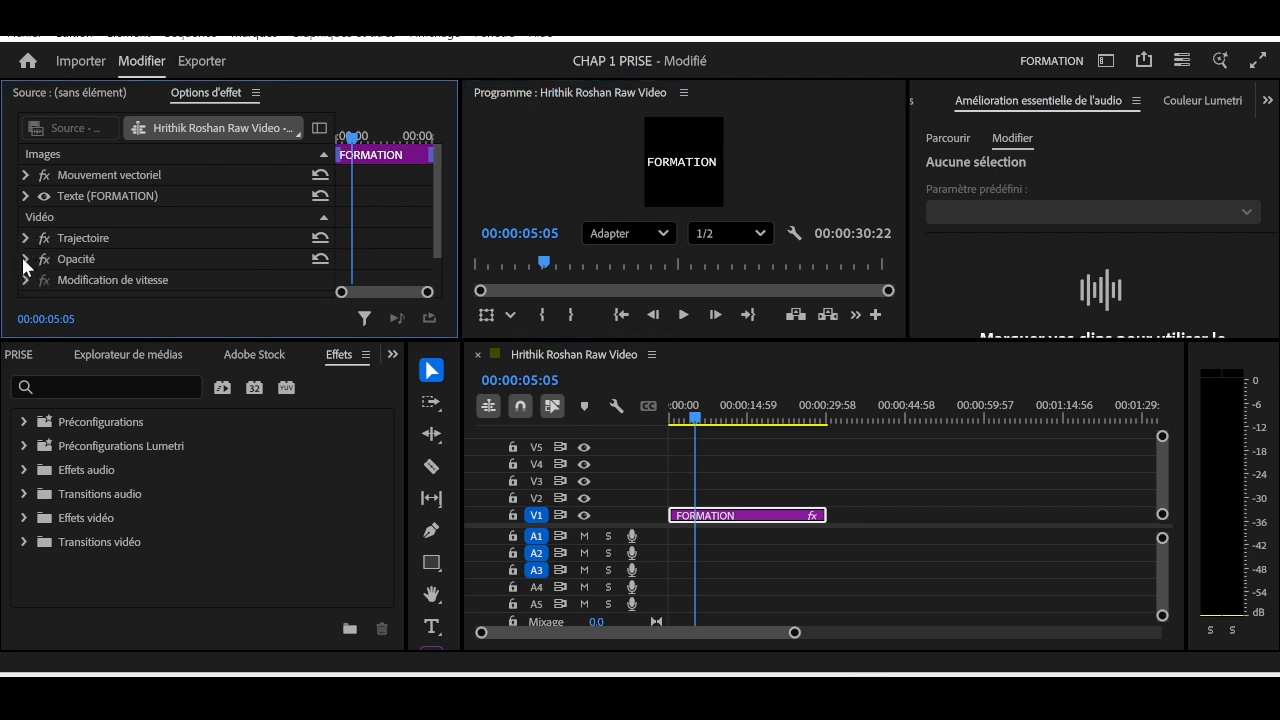
{"action": "left_click", "coordinate": [25, 197]}
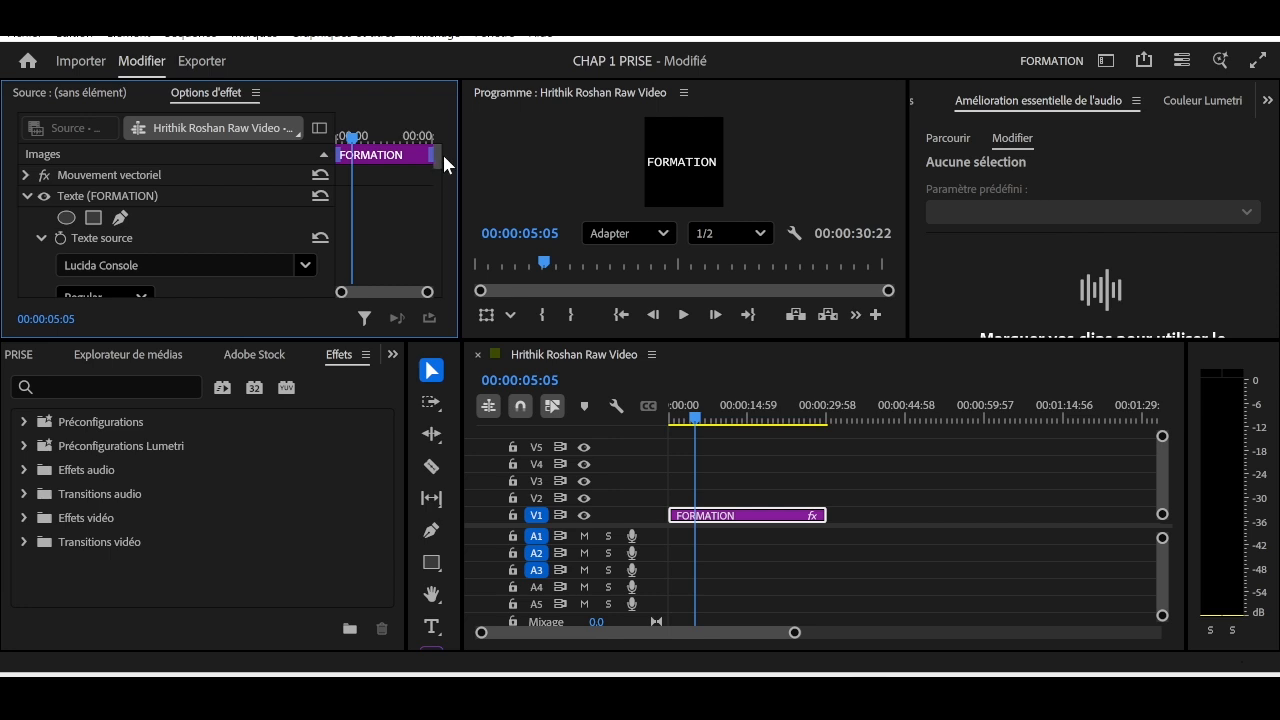
{"action": "mouse_move", "coordinate": [440, 159]}
{"action": "left_mouse_down"}
{"action": "mouse_move", "coordinate": [438, 184]}
{"action": "mouse_move", "coordinate": [441, 167]}
{"action": "left_mouse_up"}
{"action": "left_click", "coordinate": [67, 231]}
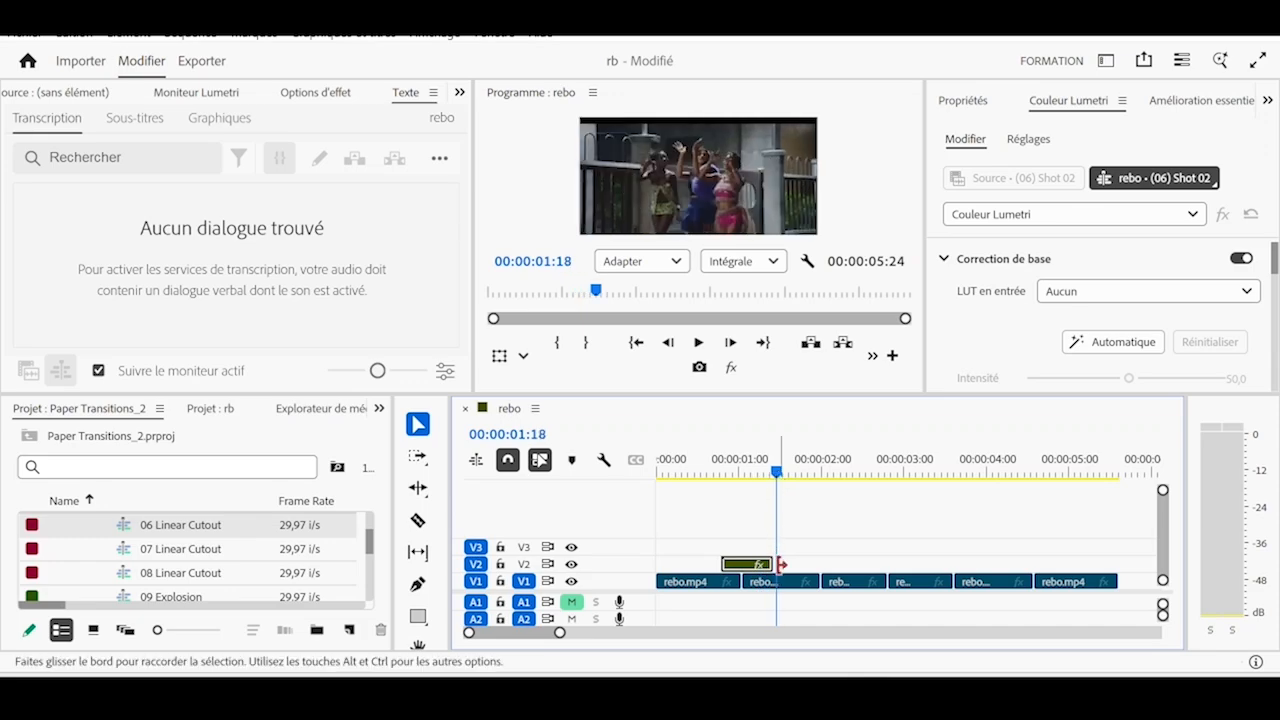
{"action": "left_click", "coordinate": [779, 588]}
{"action": "left_click_drag", "start_coordinate": [781, 588], "coordinate": [762, 555]}
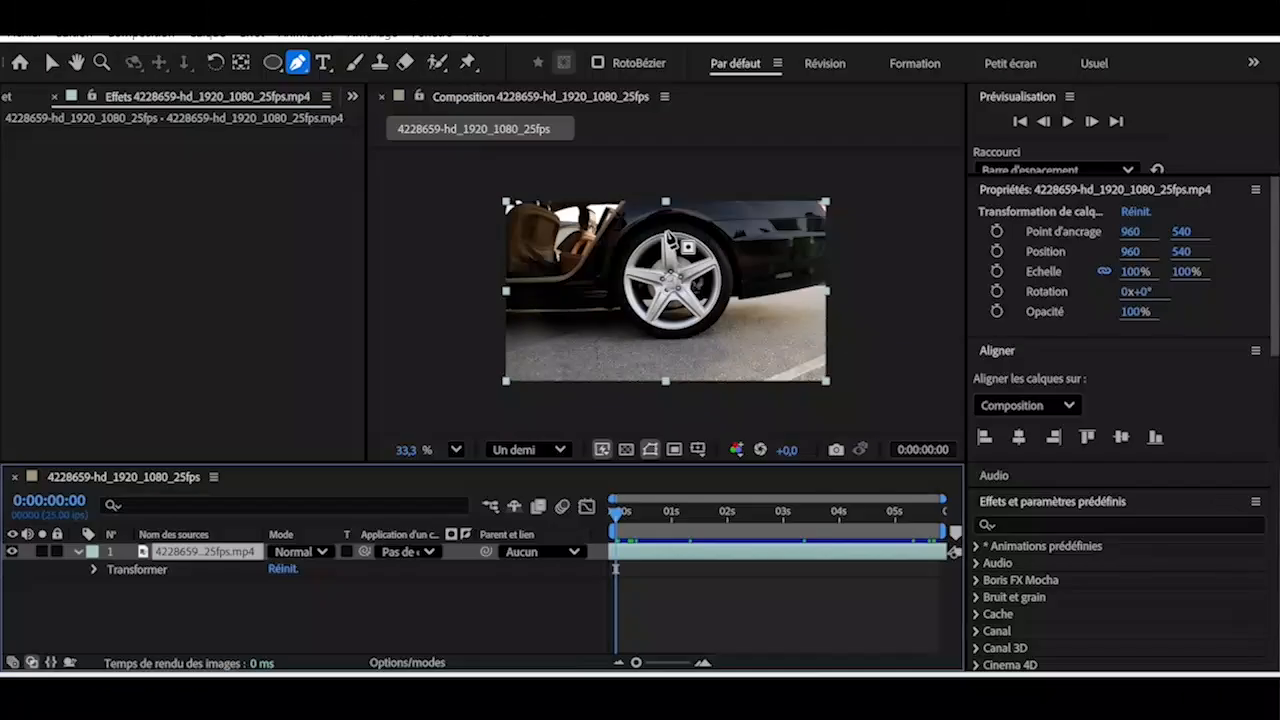
{"action": "left_click", "coordinate": [667, 231]}
{"action": "left_click_drag", "start_coordinate": [724, 294], "coordinate": [729, 353]}
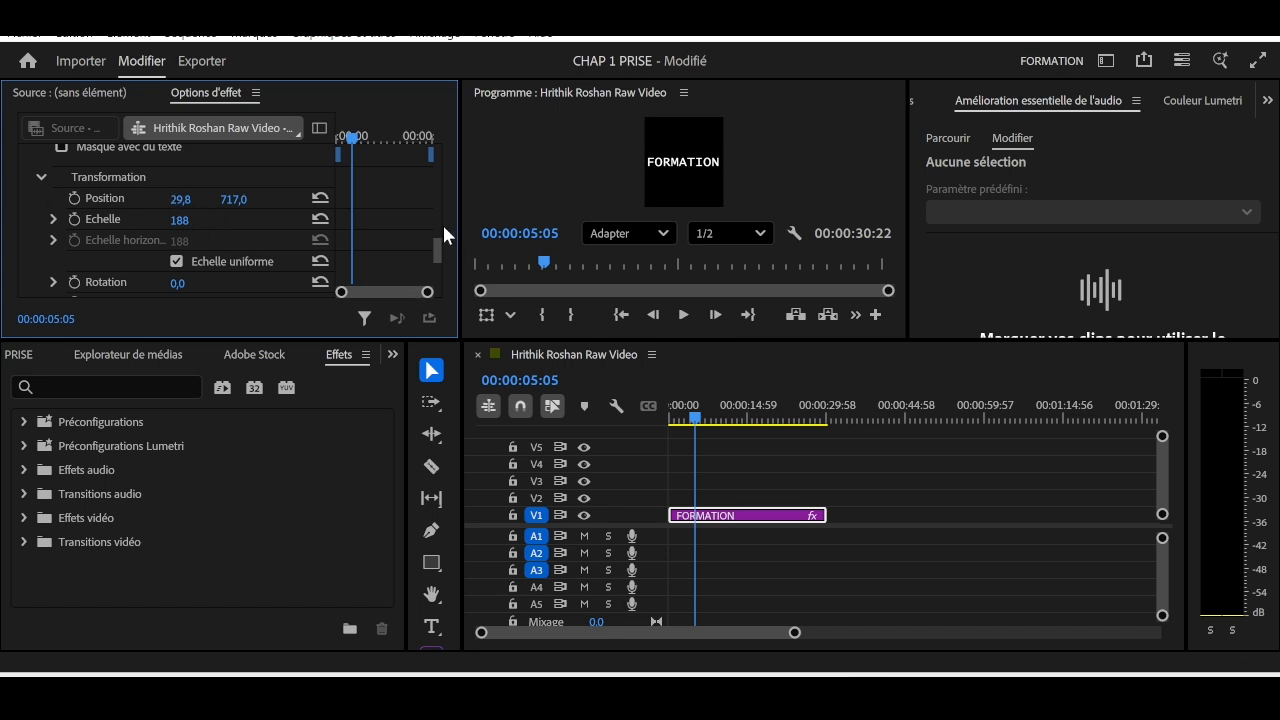
Step: At 00:00:00:06, set the text's horizontal Position to 1822,8, outside the frame, and enable Position keyframing
{"action": "left_click_drag", "start_coordinate": [438, 241], "coordinate": [438, 258]}
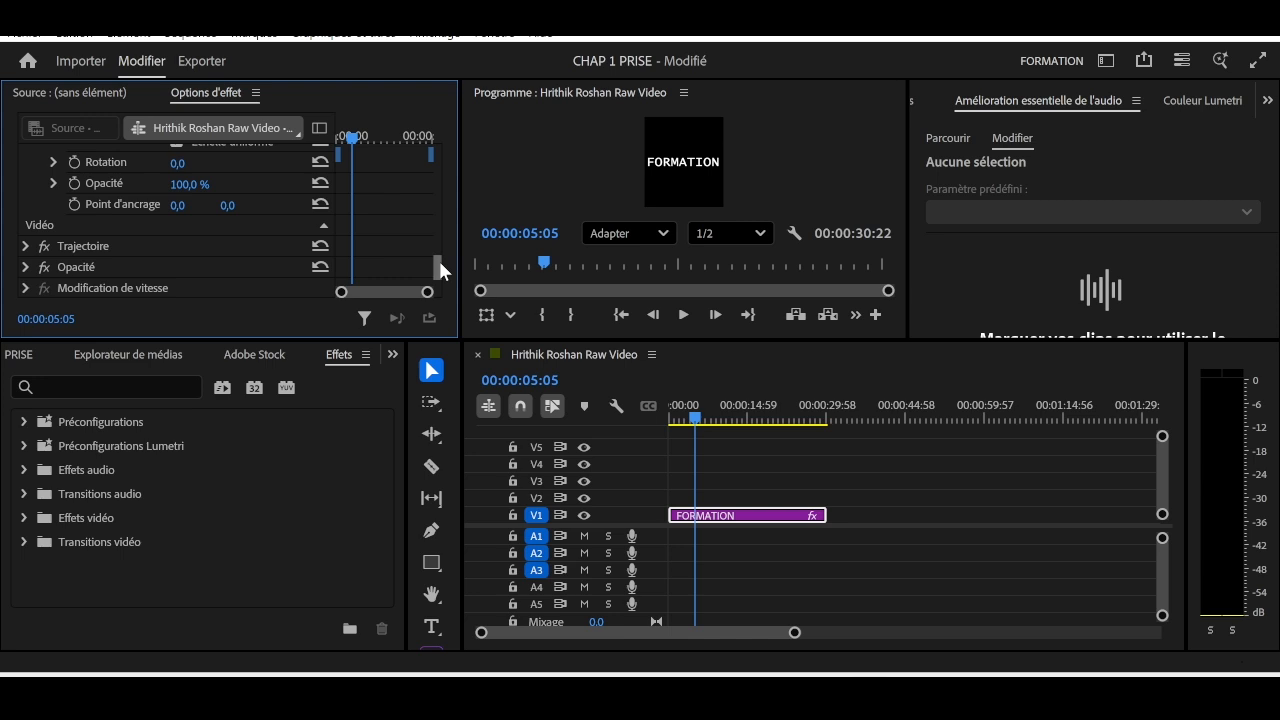
{"action": "left_click_drag", "start_coordinate": [438, 258], "coordinate": [441, 236]}
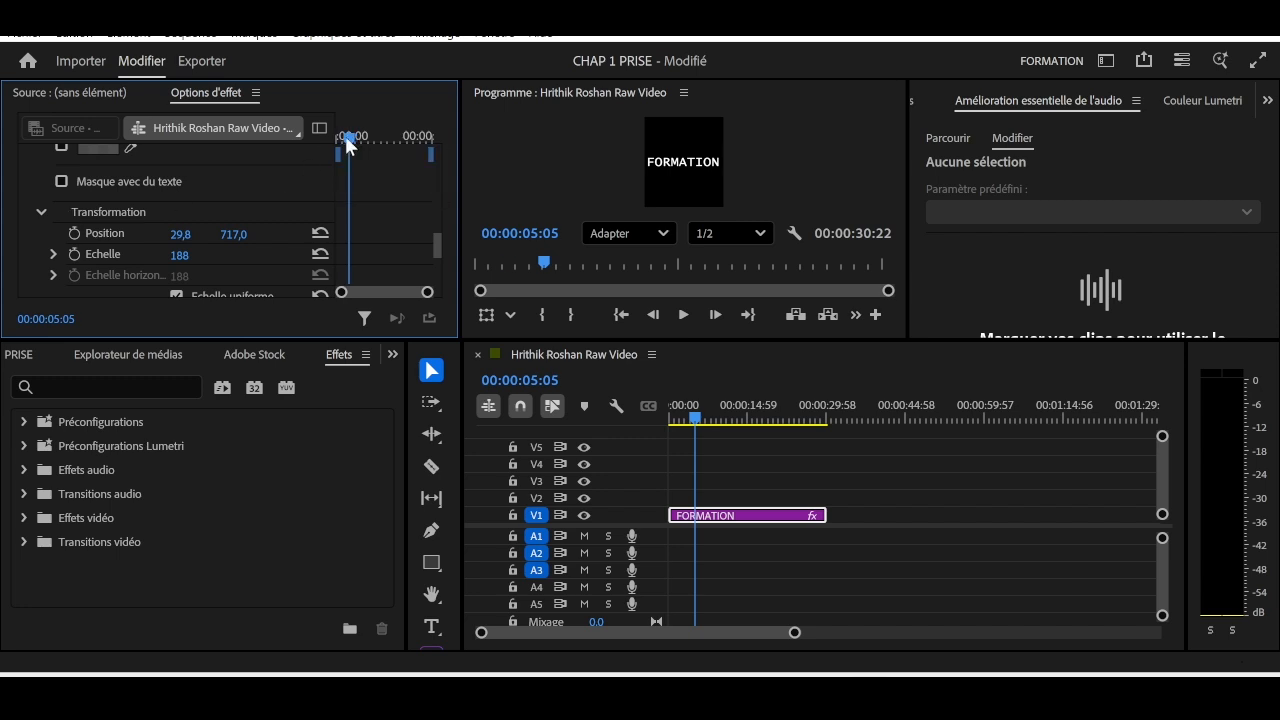
{"action": "left_click_drag", "start_coordinate": [350, 137], "coordinate": [337, 143]}
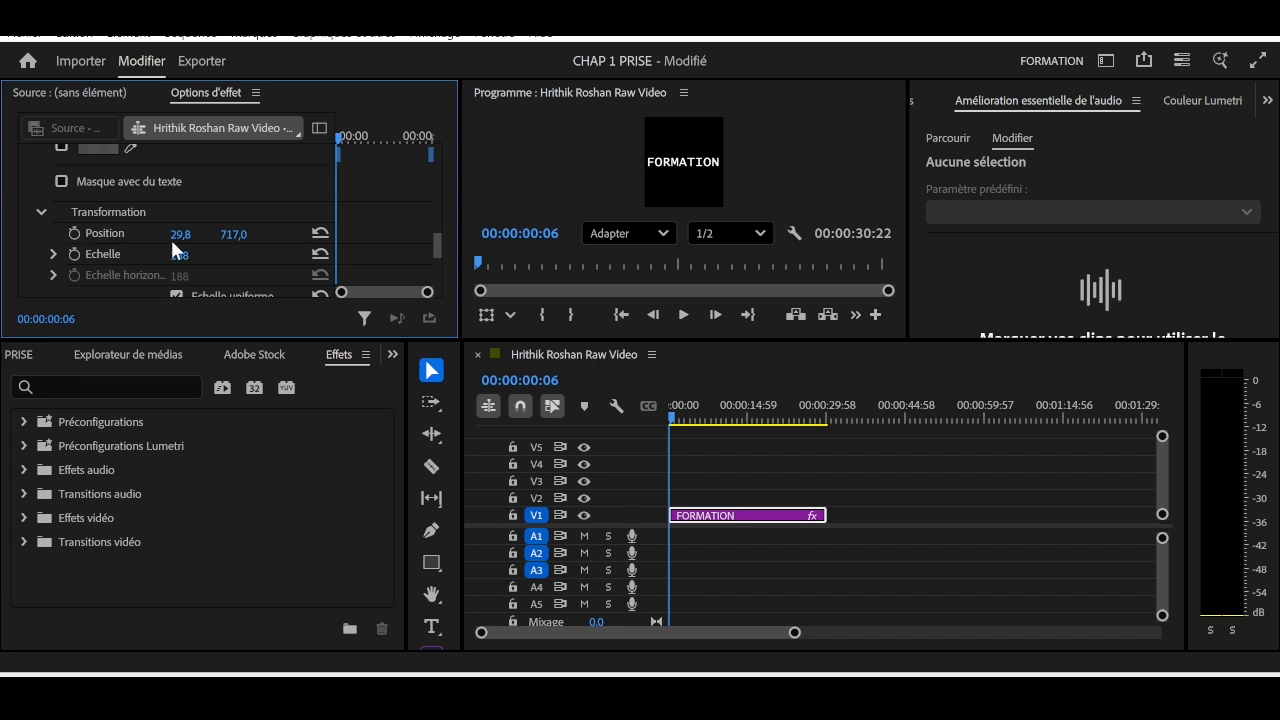
{"action": "left_click_drag", "start_coordinate": [170, 237], "coordinate": [254, 237]}
{"action": "left_click_drag", "start_coordinate": [183, 234], "coordinate": [1131, 234]}
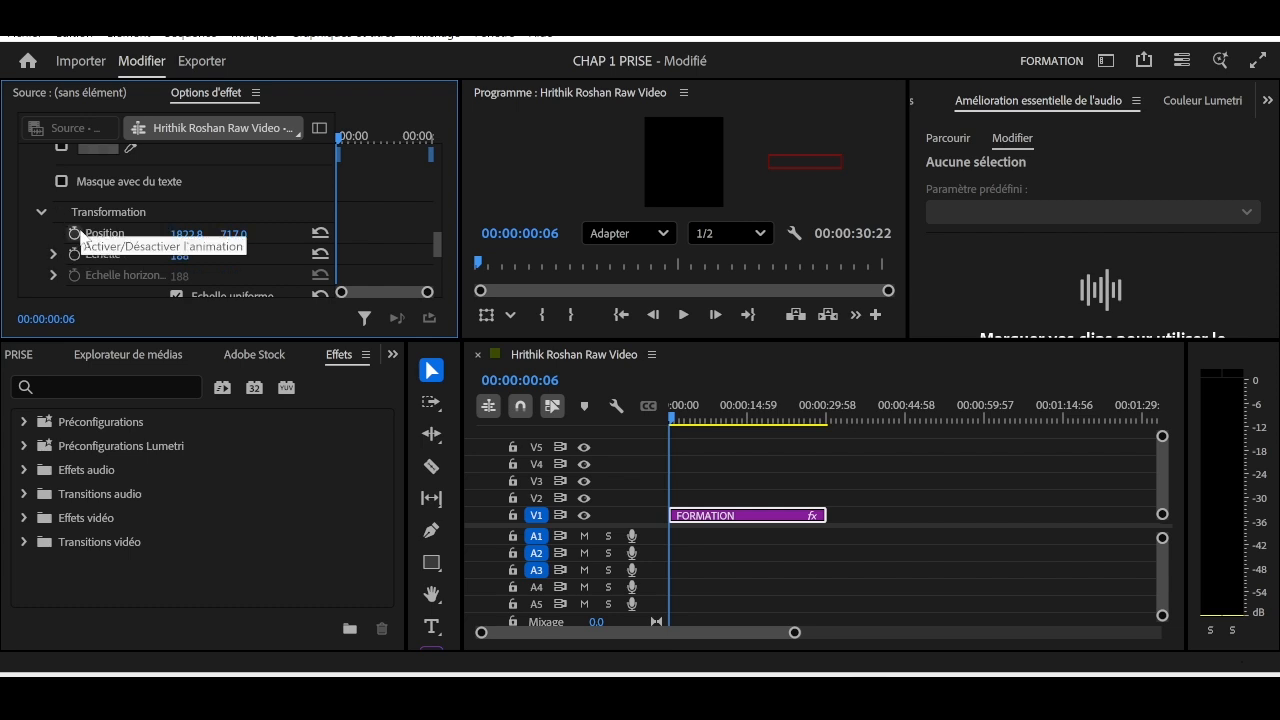
{"action": "left_click", "coordinate": [74, 234]}
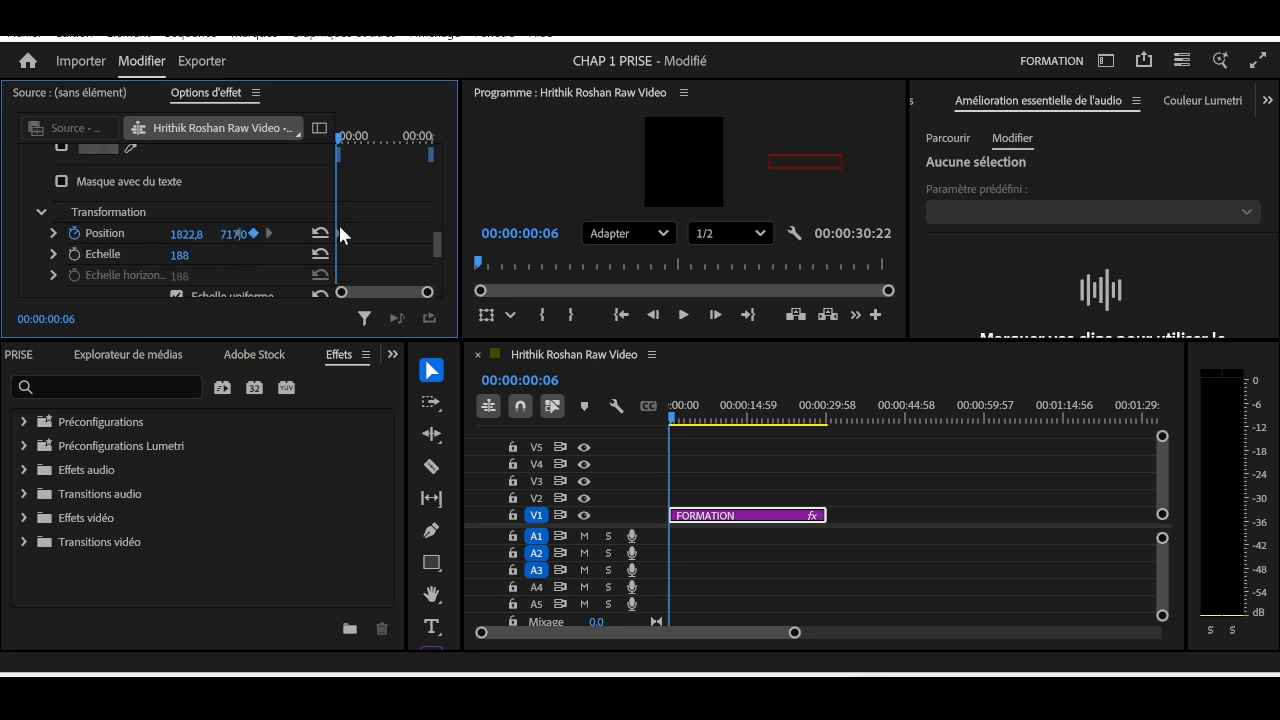
Step: Shift the Position keyframe along the clip and return it to the clip's start
{"action": "left_click_drag", "start_coordinate": [337, 232], "coordinate": [355, 231]}
{"action": "left_click_drag", "start_coordinate": [337, 233], "coordinate": [366, 232]}
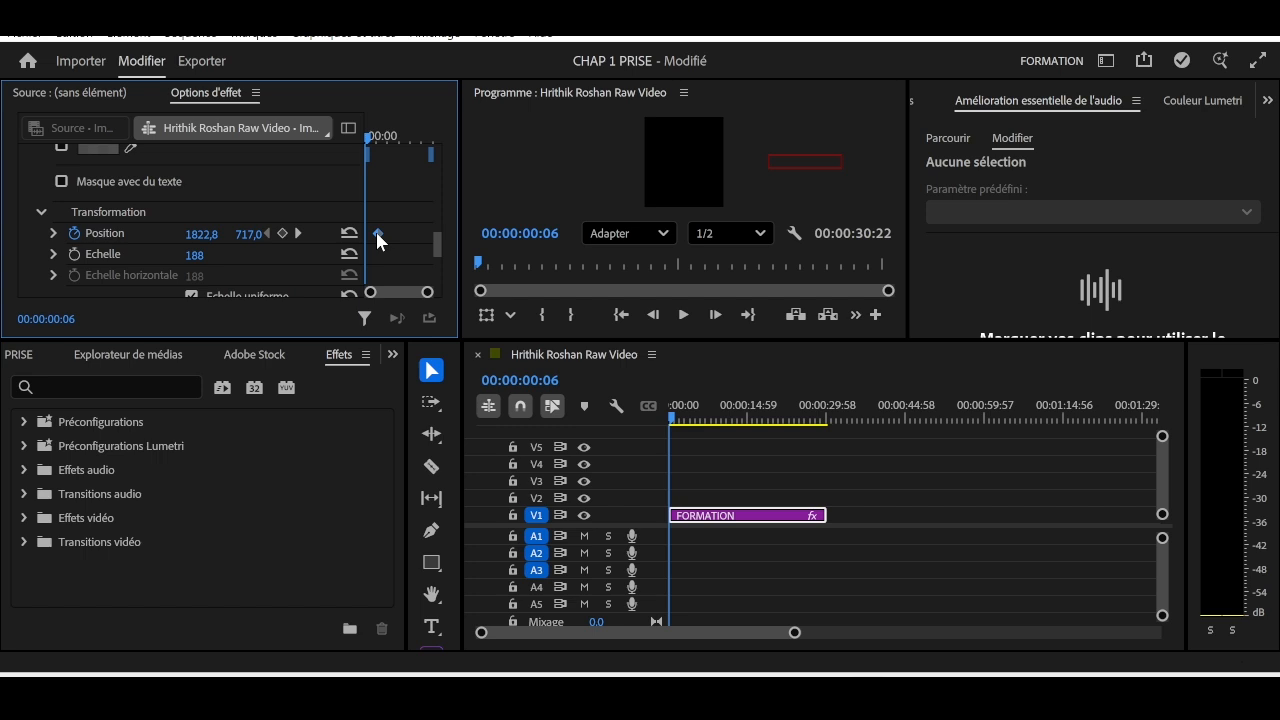
{"action": "mouse_move", "coordinate": [377, 237]}
{"action": "left_mouse_down"}
{"action": "mouse_move", "coordinate": [389, 240]}
{"action": "mouse_move", "coordinate": [366, 234]}
{"action": "left_mouse_up"}
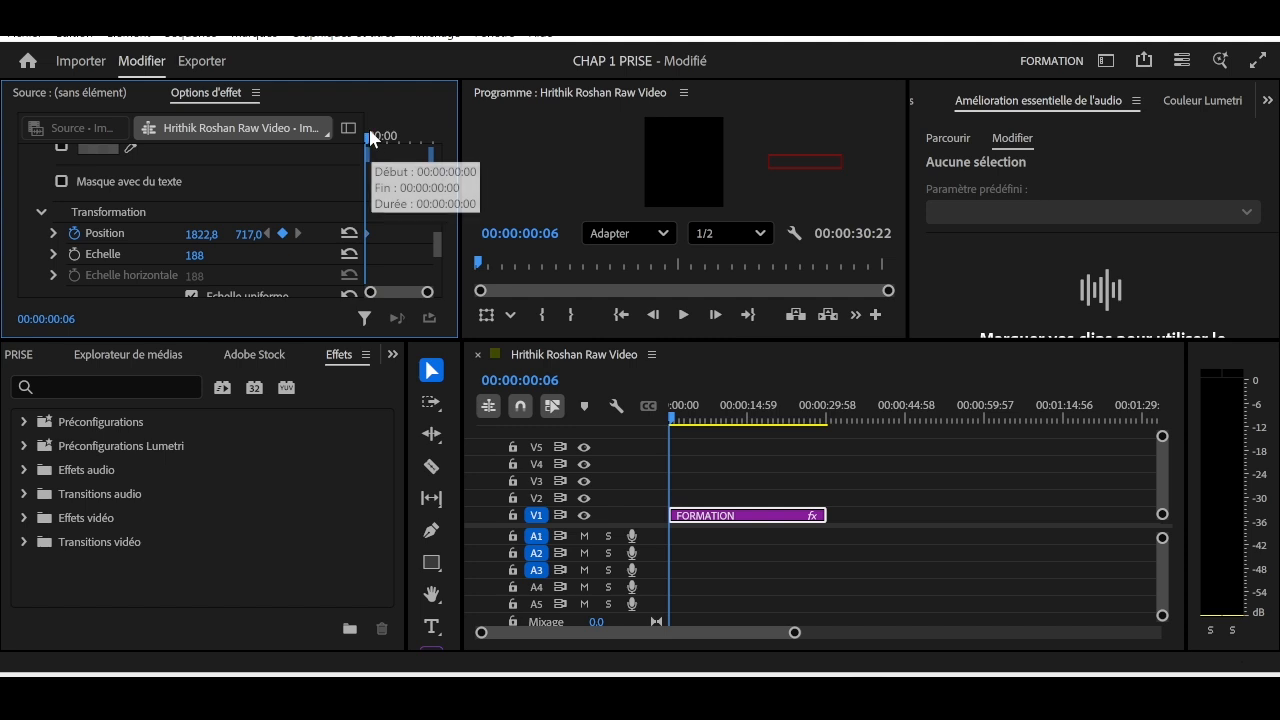
Step: At 00:00:05:31, set the text's horizontal Position to 39,8 to keyframe its arrival inside the frame
{"action": "left_click_drag", "start_coordinate": [375, 140], "coordinate": [398, 140]}
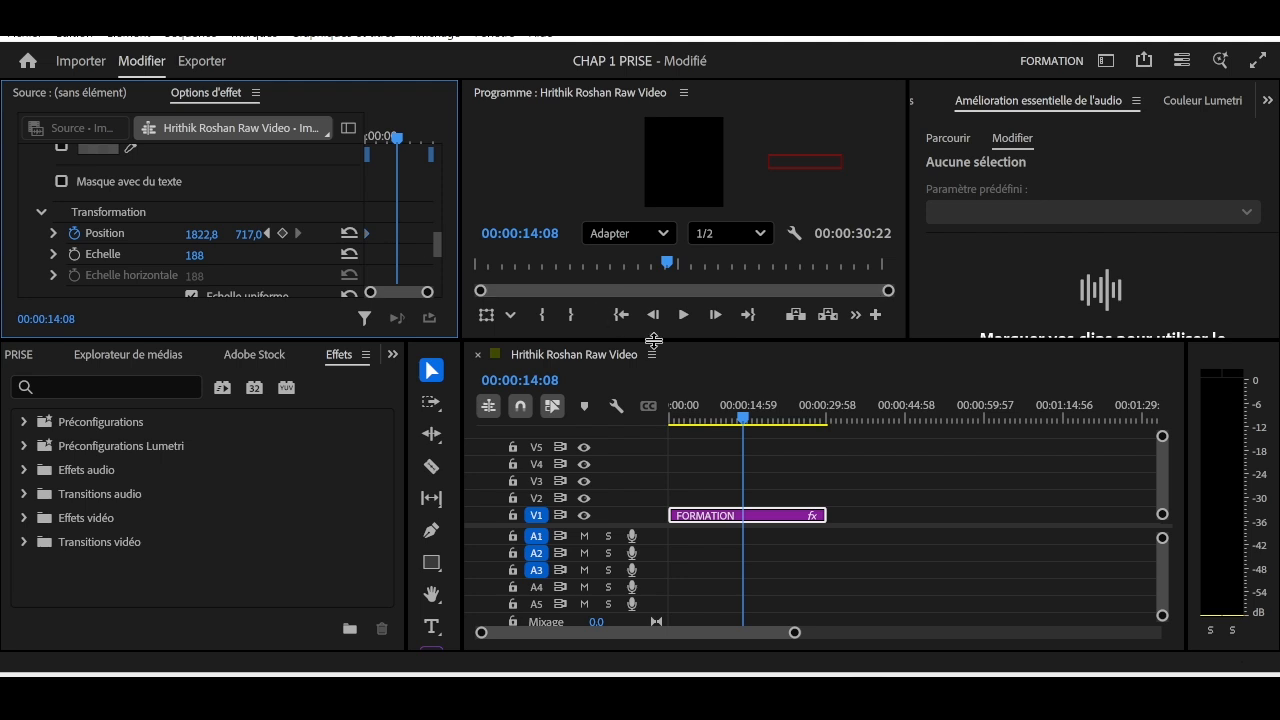
{"action": "left_click", "coordinate": [746, 420]}
{"action": "left_click_drag", "start_coordinate": [745, 419], "coordinate": [699, 452]}
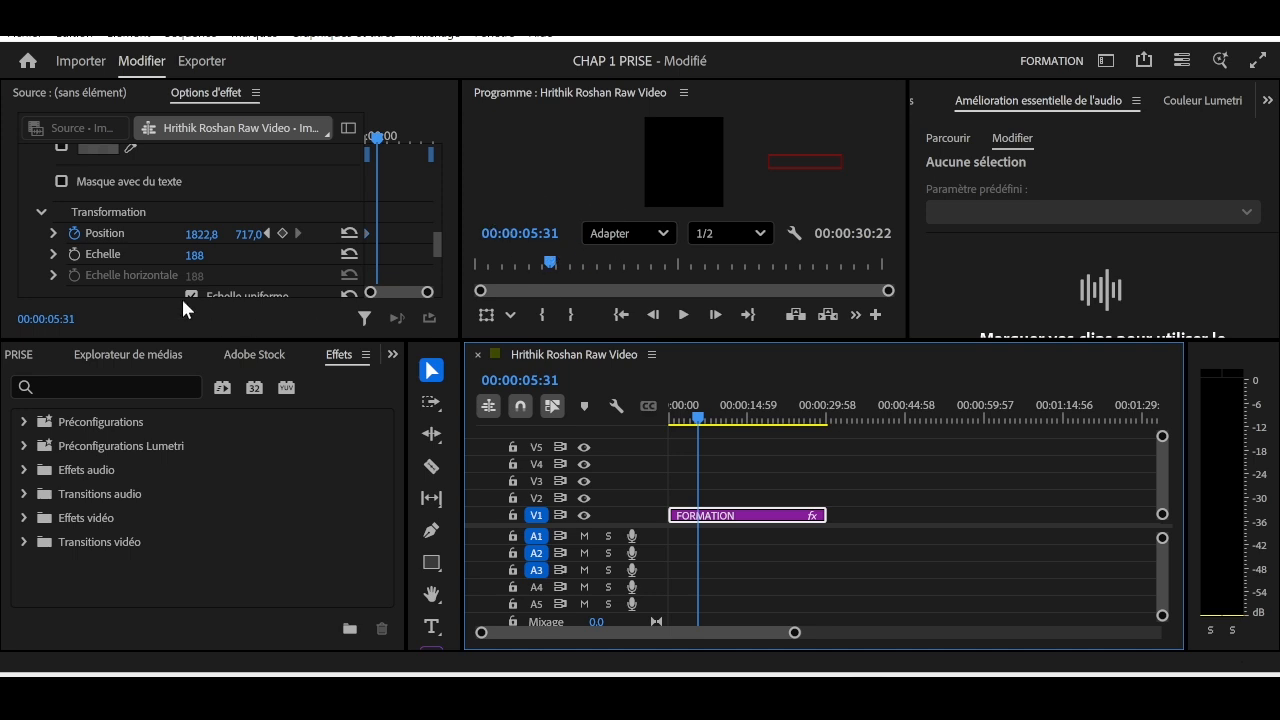
{"action": "left_click_drag", "start_coordinate": [222, 243], "coordinate": [8, 237]}
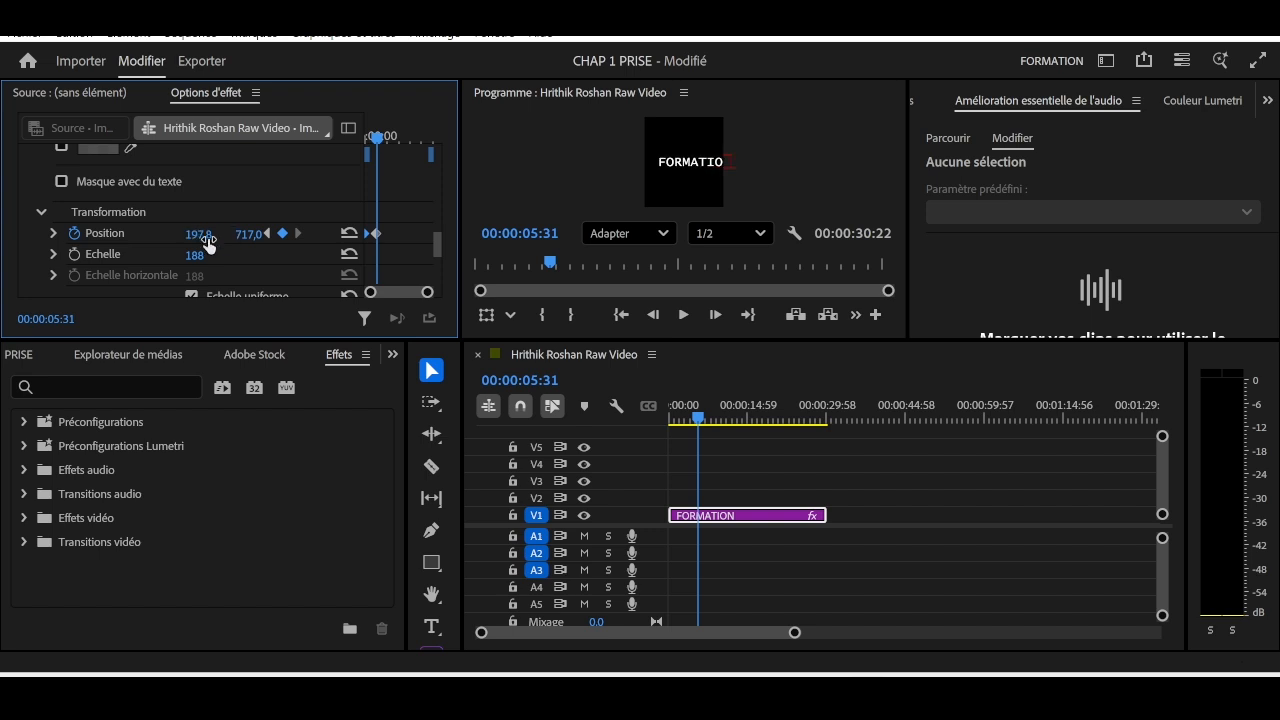
{"action": "left_click_drag", "start_coordinate": [205, 238], "coordinate": [57, 238]}
{"action": "left_click_drag", "start_coordinate": [198, 234], "coordinate": [231, 234]}
Step: Play the sequence from the start of the clip to preview the text sliding into the frame
{"action": "left_click_drag", "start_coordinate": [388, 137], "coordinate": [330, 152]}
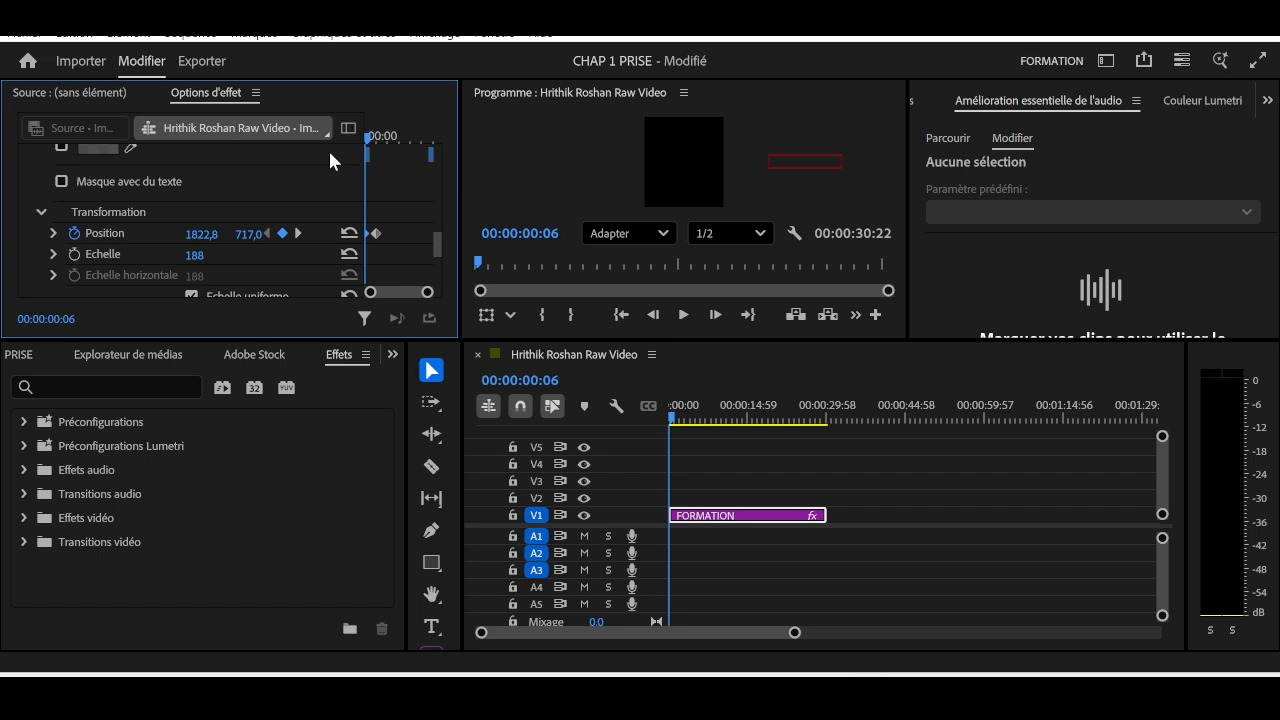
{"action": "key", "text": "space"}
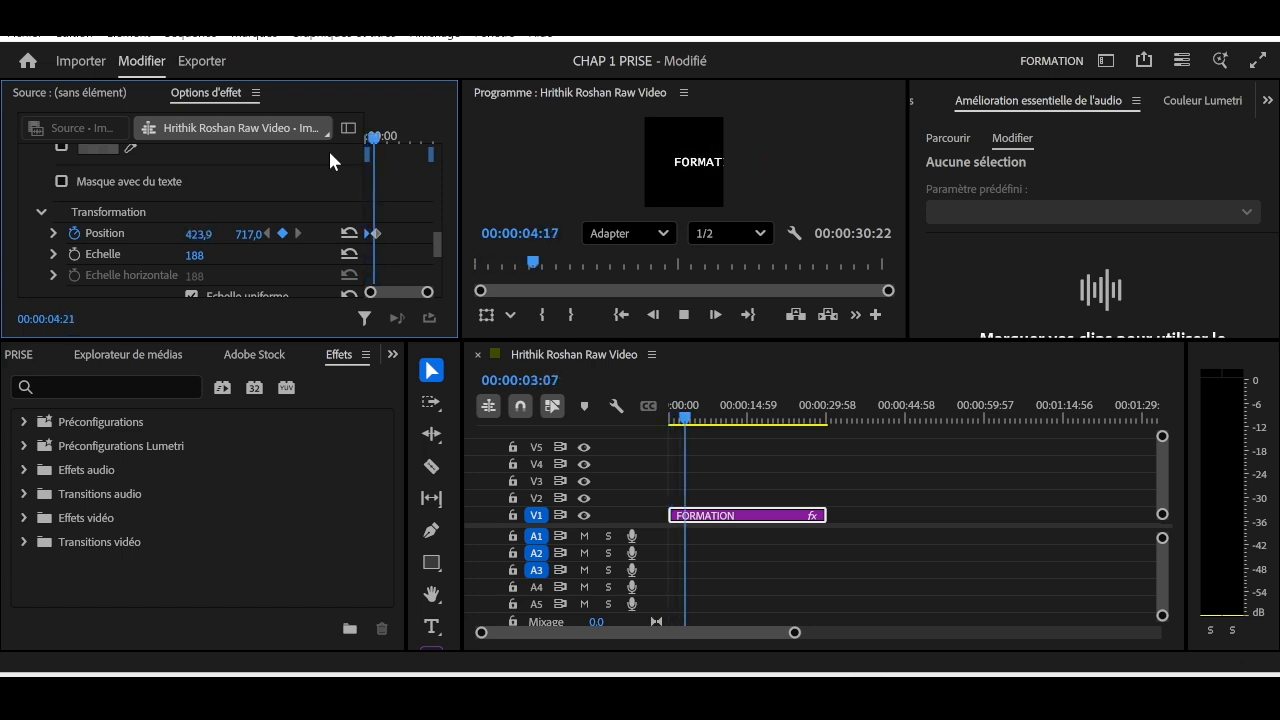
{"action": "key", "text": "space"}
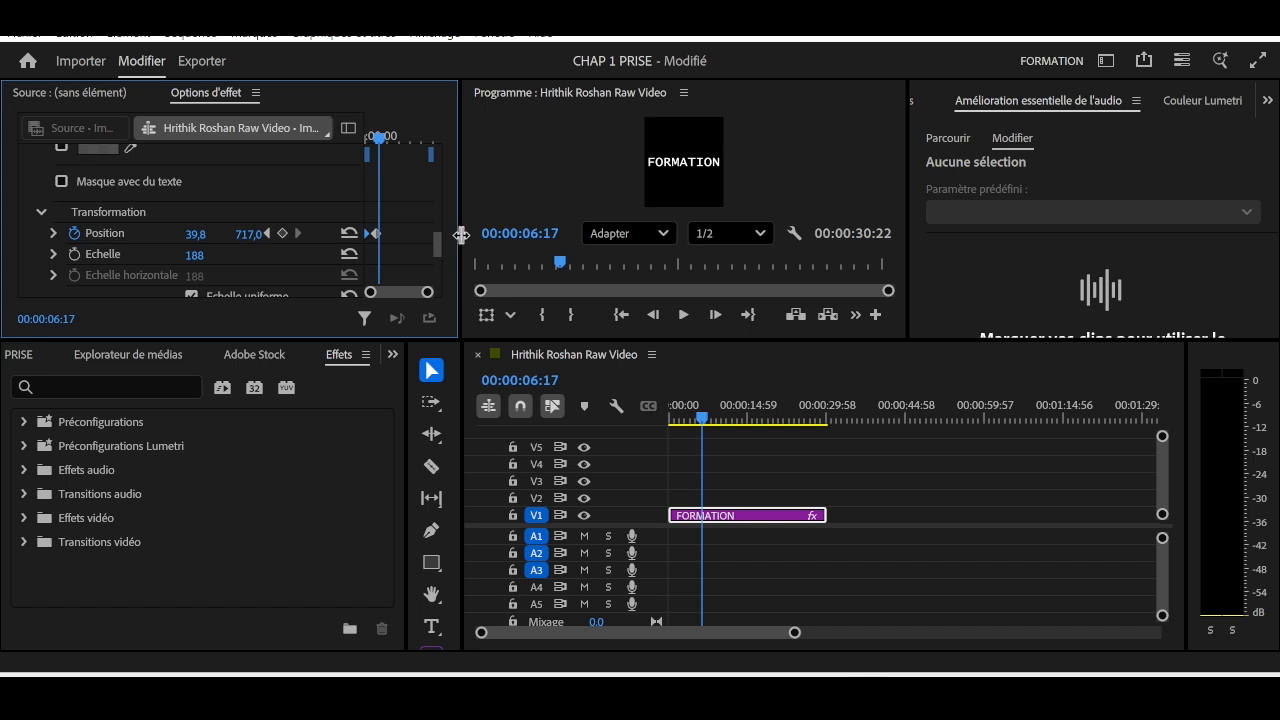
Step: Widen the effect settings area and bring the second Position keyframe closer to the first to speed up the slide-in
{"action": "left_click_drag", "start_coordinate": [461, 233], "coordinate": [679, 233]}
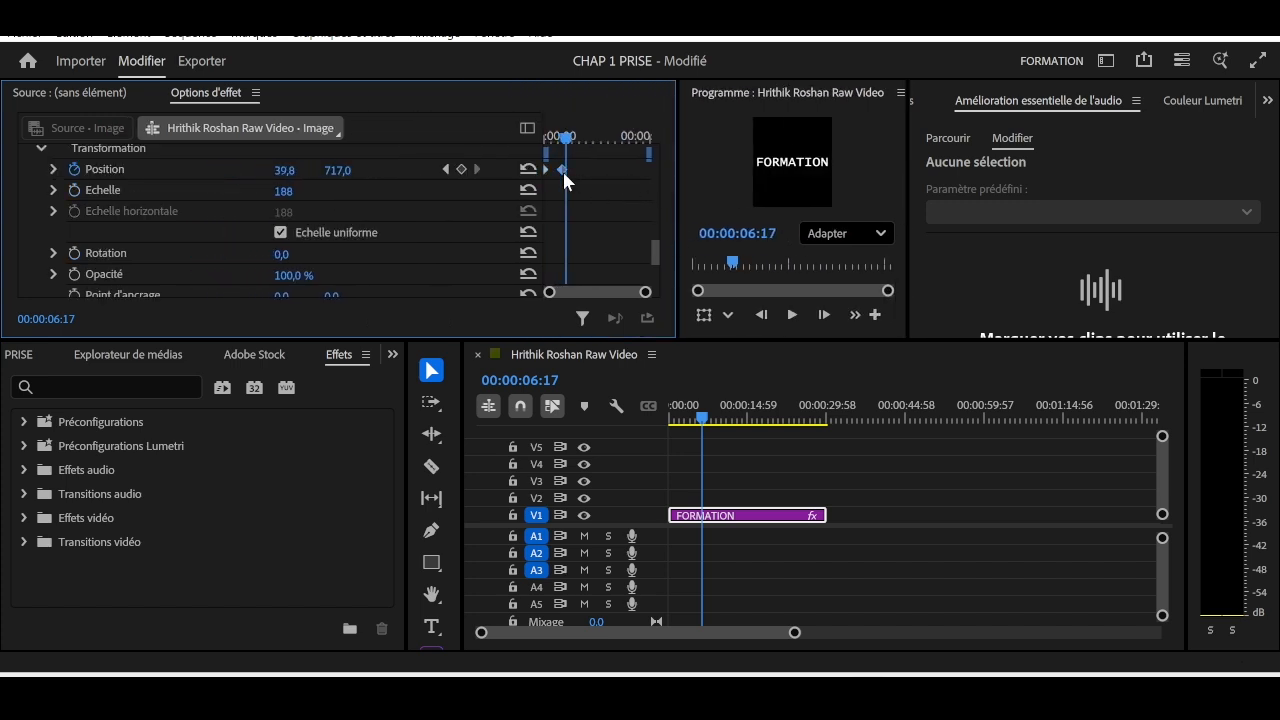
{"action": "left_click_drag", "start_coordinate": [562, 169], "coordinate": [553, 171]}
{"action": "left_click_drag", "start_coordinate": [554, 171], "coordinate": [529, 134]}
{"action": "key", "text": "space"}
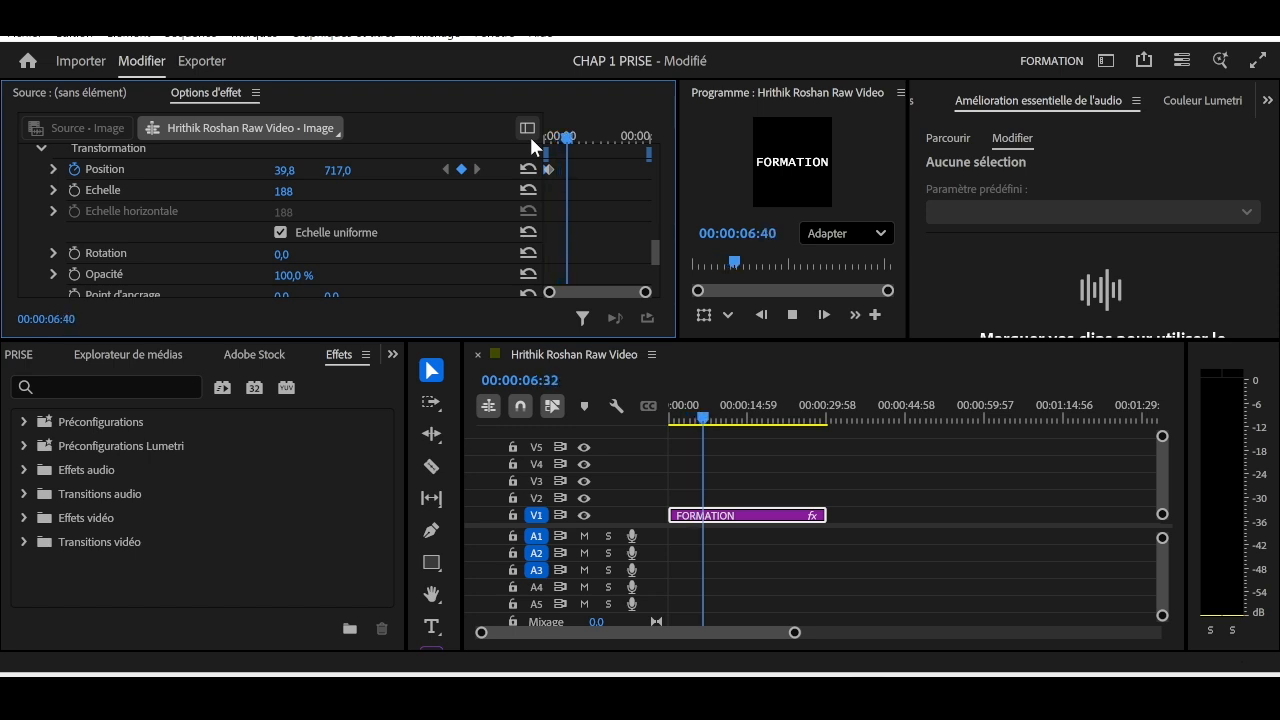
{"action": "key", "text": "space"}
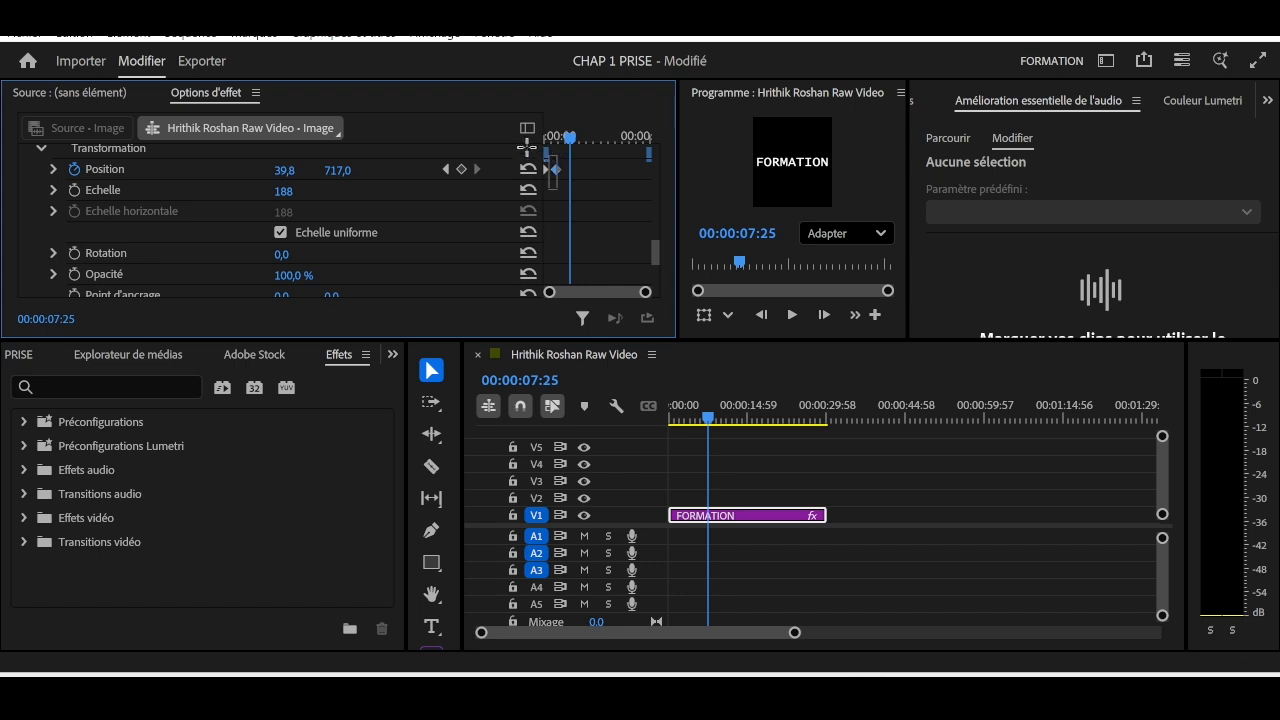
Step: Set the temporal interpolation of both Position keyframes to Bézier
{"action": "scroll", "coordinate": [550, 180], "scroll_direction": "up", "scroll_amount": 1}
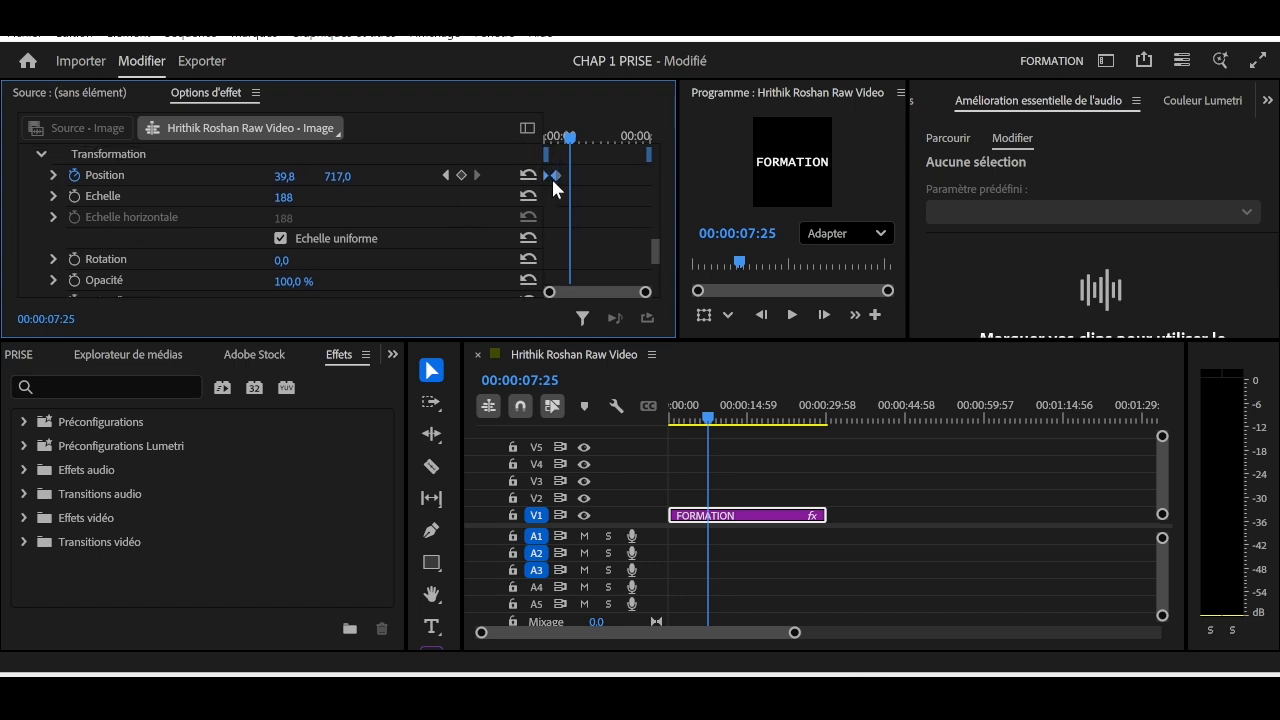
{"action": "right_click", "coordinate": [556, 177]}
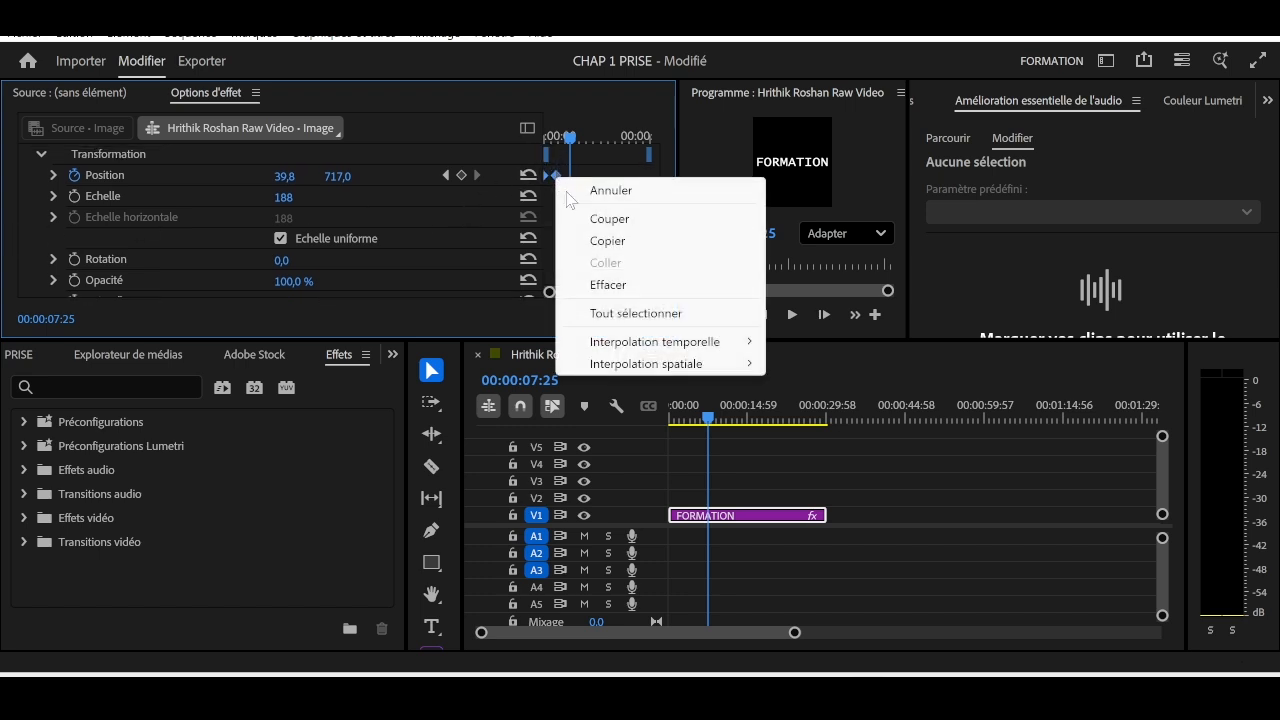
{"action": "mouse_move", "coordinate": [621, 345]}
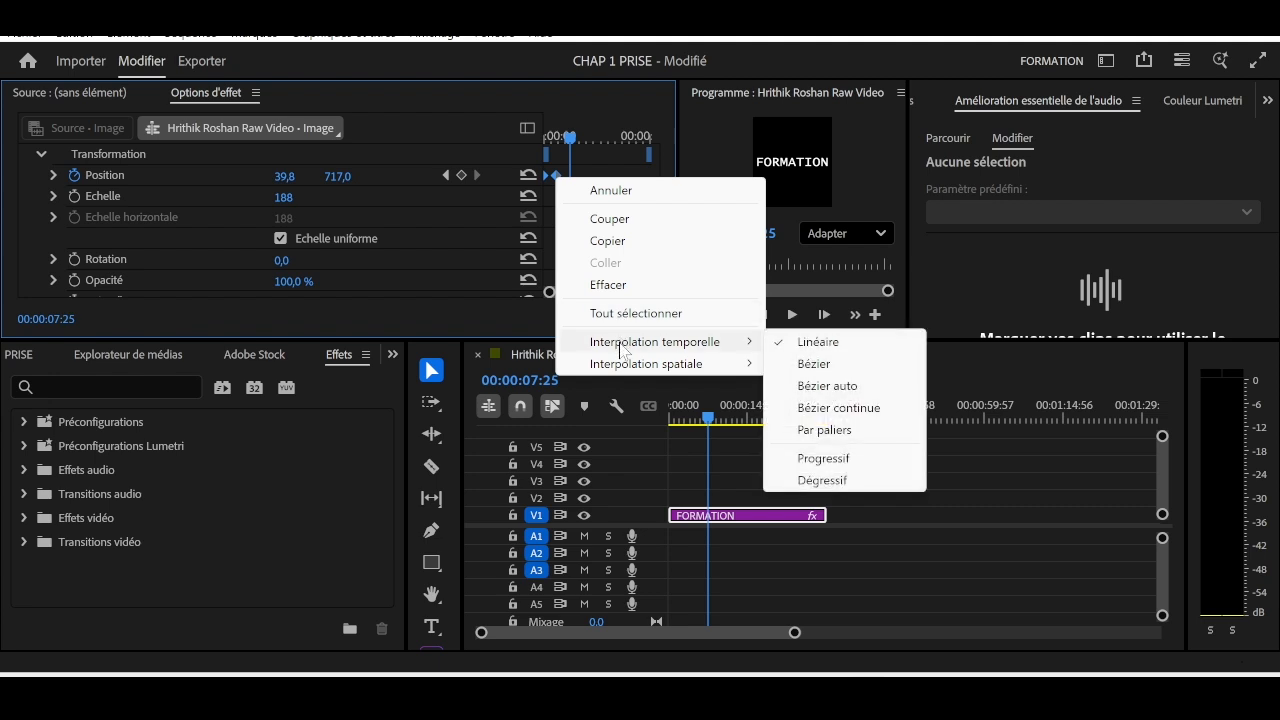
{"action": "mouse_move", "coordinate": [755, 361]}
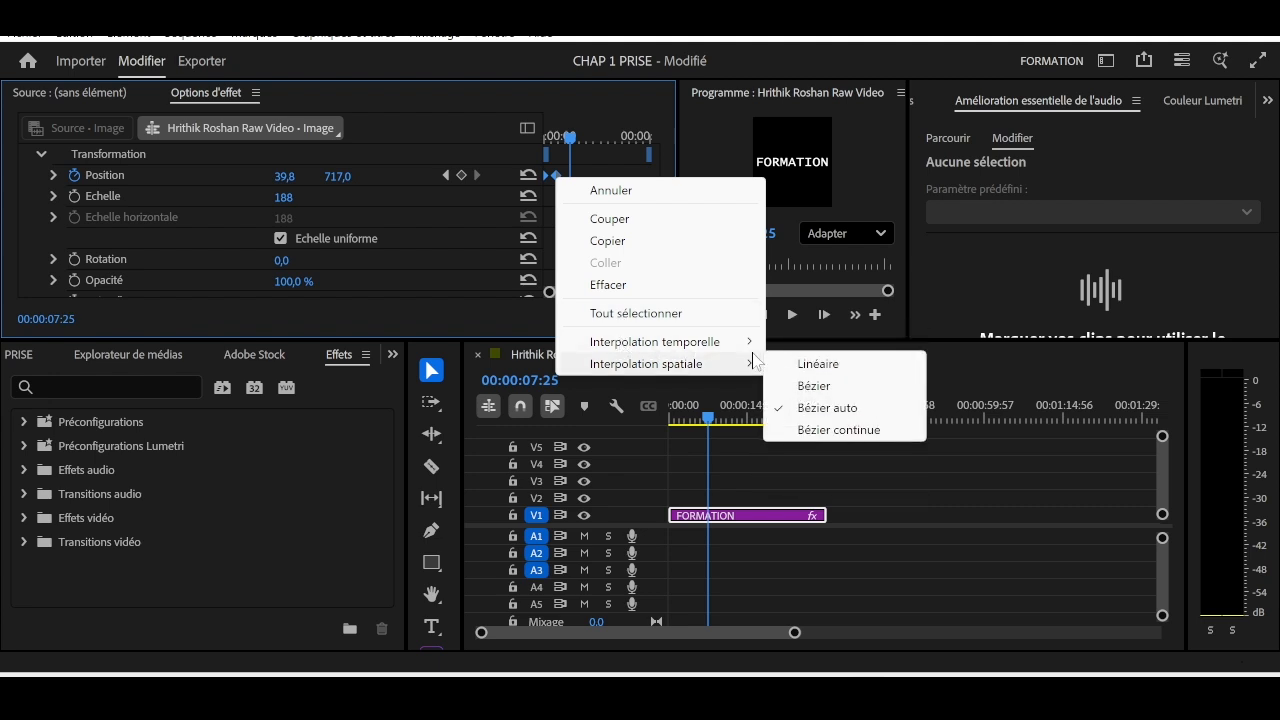
{"action": "left_click", "coordinate": [815, 364]}
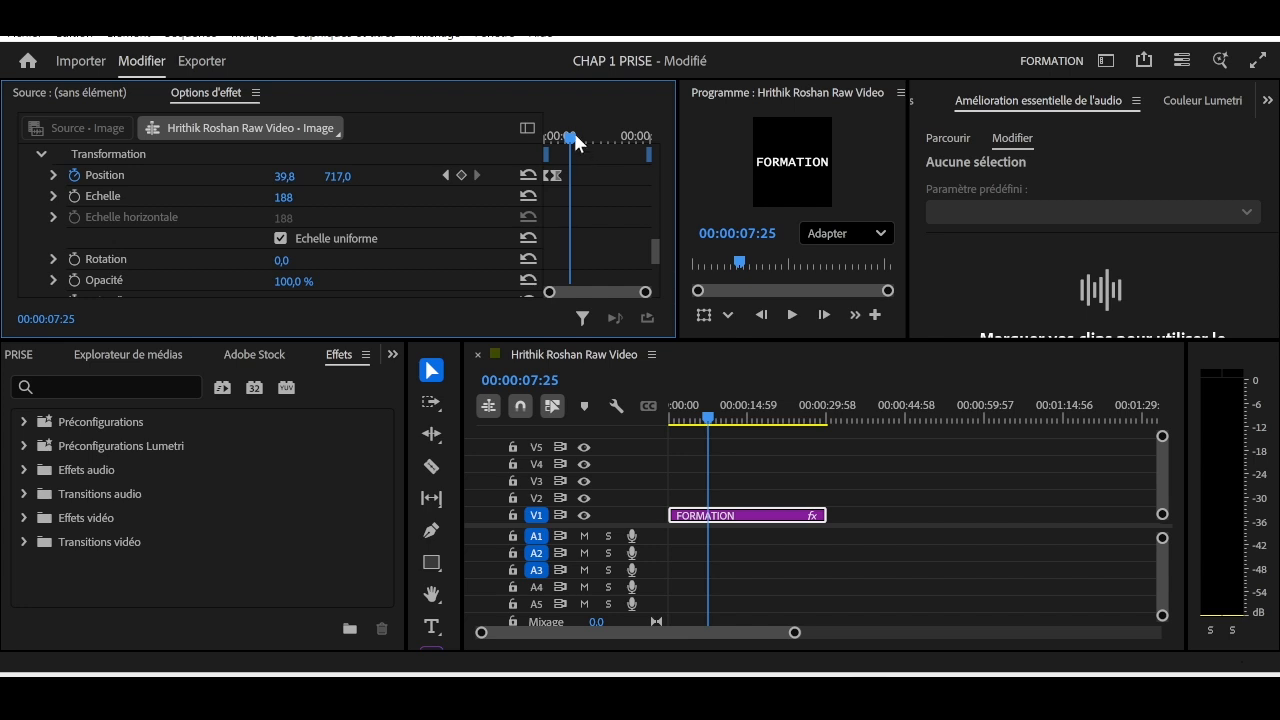
Step: Play the sequence from the start of the clip to preview the slide-in with Bézier interpolation
{"action": "left_click_drag", "start_coordinate": [575, 140], "coordinate": [527, 130]}
{"action": "key", "text": "space"}
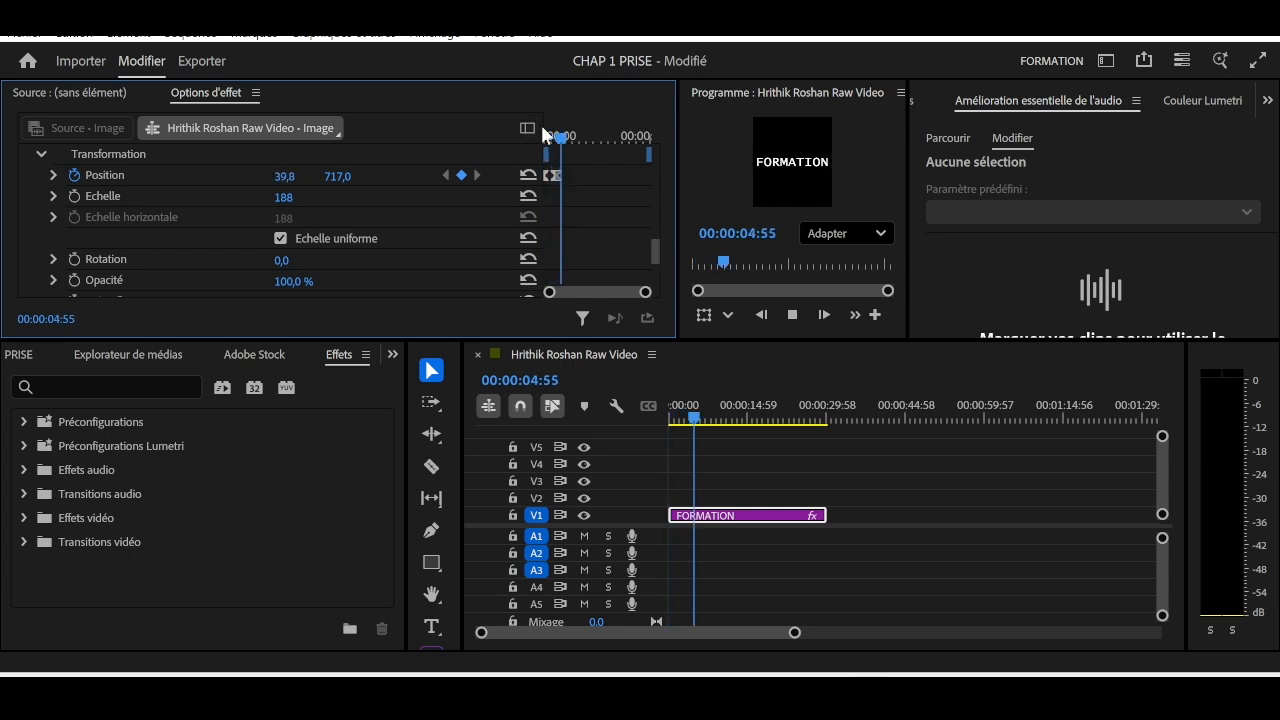
{"action": "key", "text": "space"}
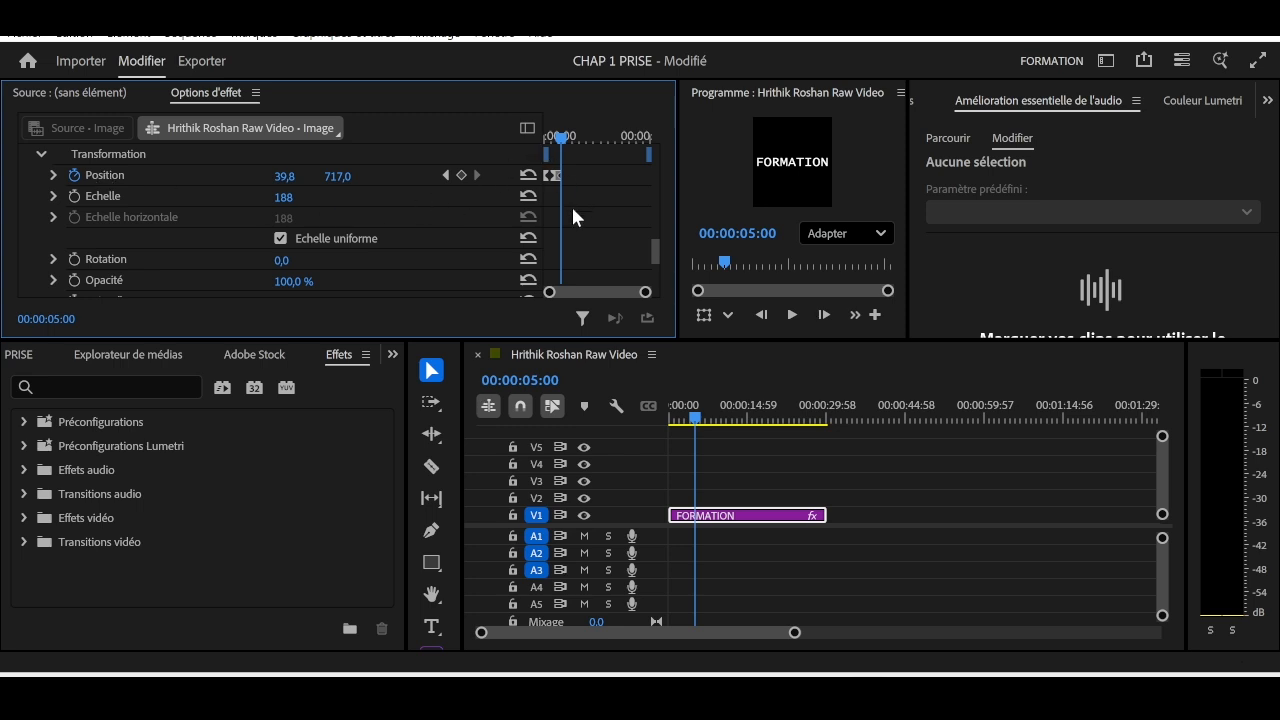
Step: Expand the Position velocity graph, reshape it so the text starts fast and eases to a stop, and preview from the start
{"action": "left_click", "coordinate": [53, 175]}
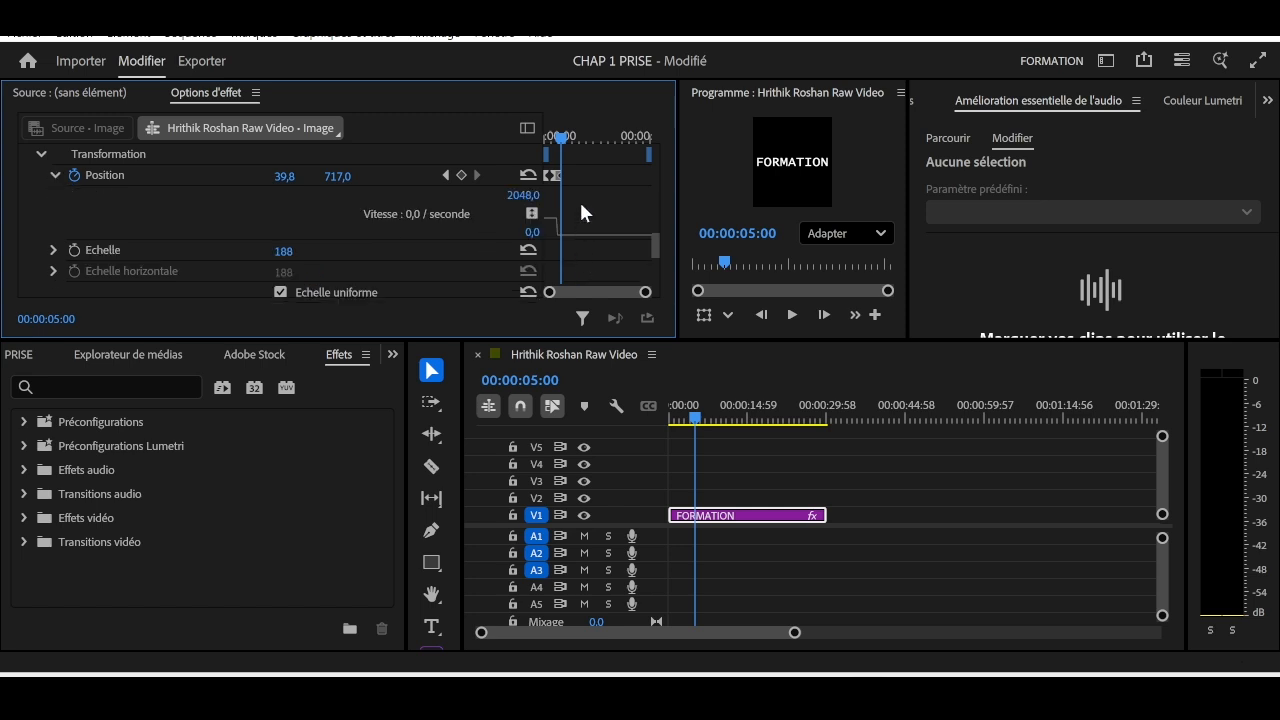
{"action": "left_click", "coordinate": [551, 175]}
{"action": "left_click_drag", "start_coordinate": [549, 222], "coordinate": [557, 243]}
{"action": "left_click_drag", "start_coordinate": [557, 241], "coordinate": [552, 243]}
{"action": "left_click_drag", "start_coordinate": [559, 141], "coordinate": [540, 138]}
{"action": "key", "text": "space"}
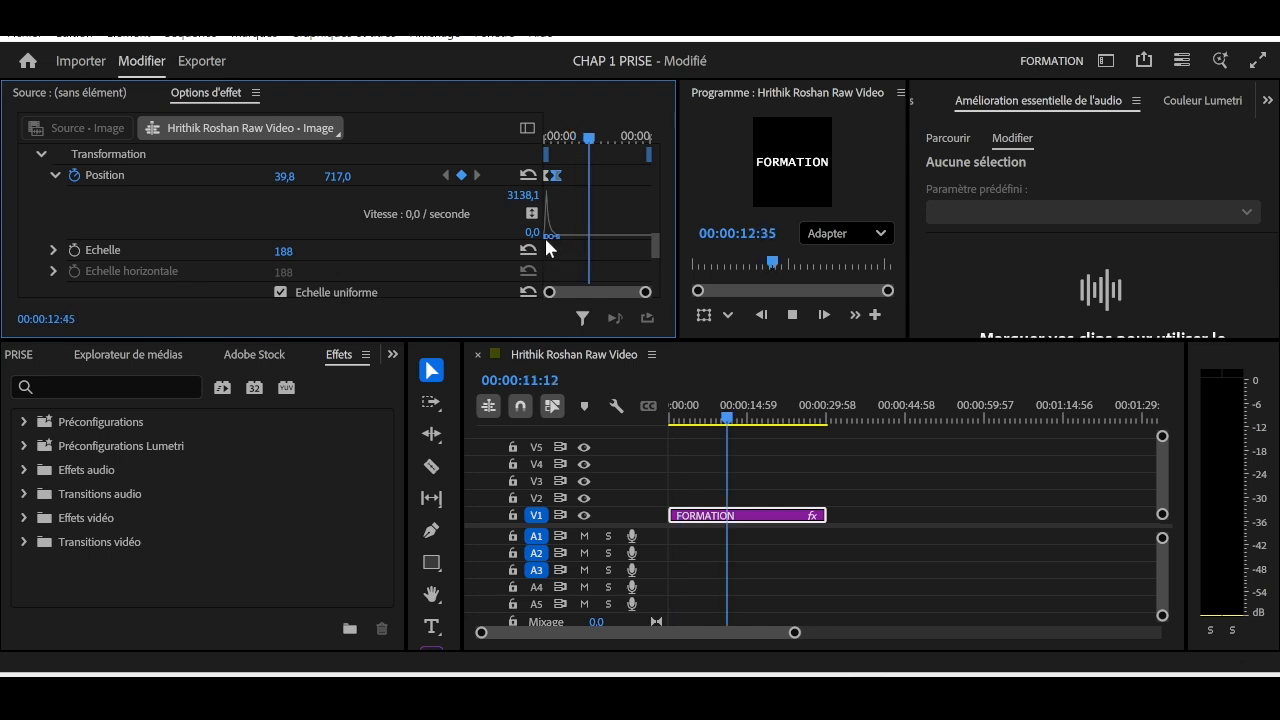
Step: Sharpen the Position velocity curve into a narrow peak between the two keyframes and preview the slide-in from the clip's start
{"action": "key", "text": "space"}
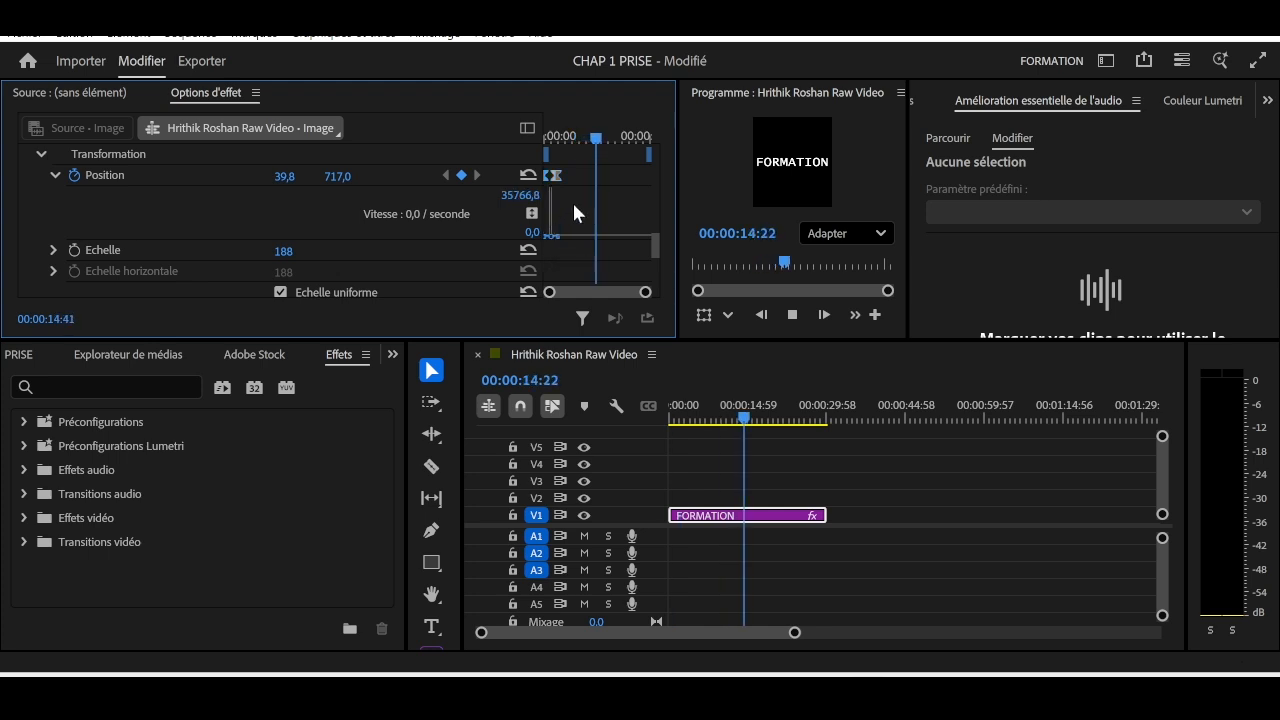
{"action": "left_click_drag", "start_coordinate": [609, 130], "coordinate": [548, 145]}
{"action": "key", "text": "space"}
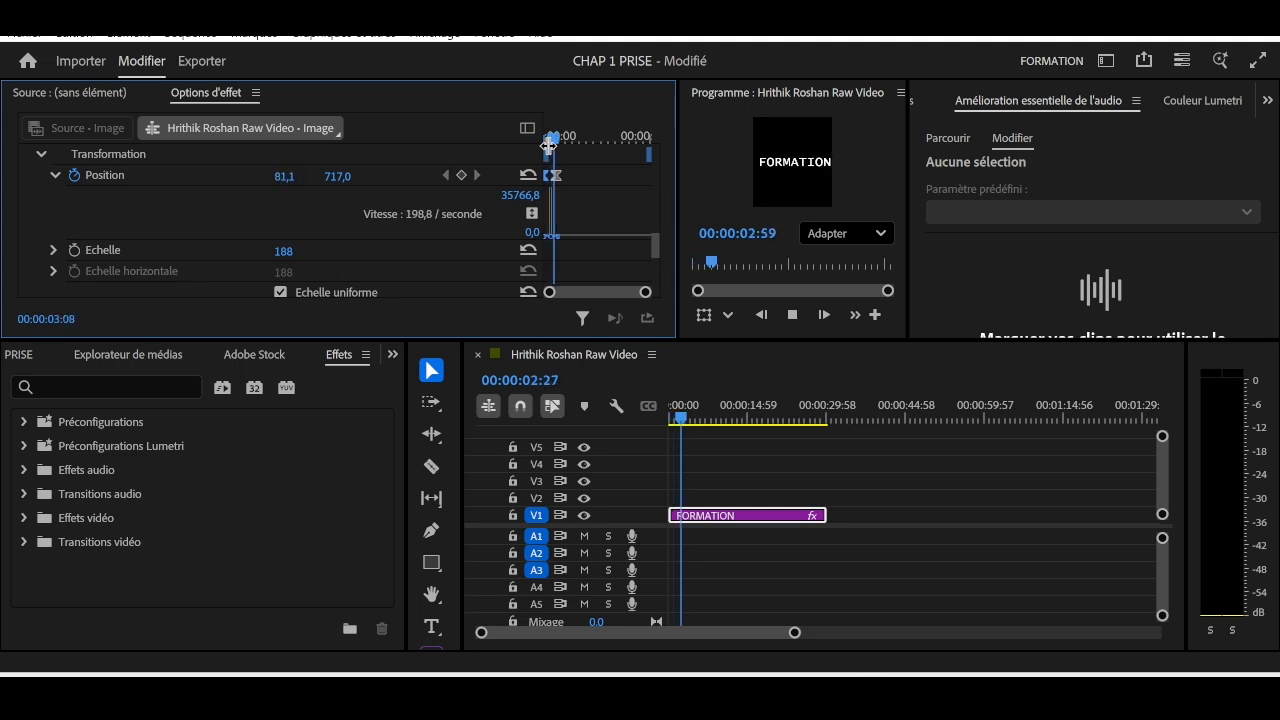
{"action": "key", "text": "space"}
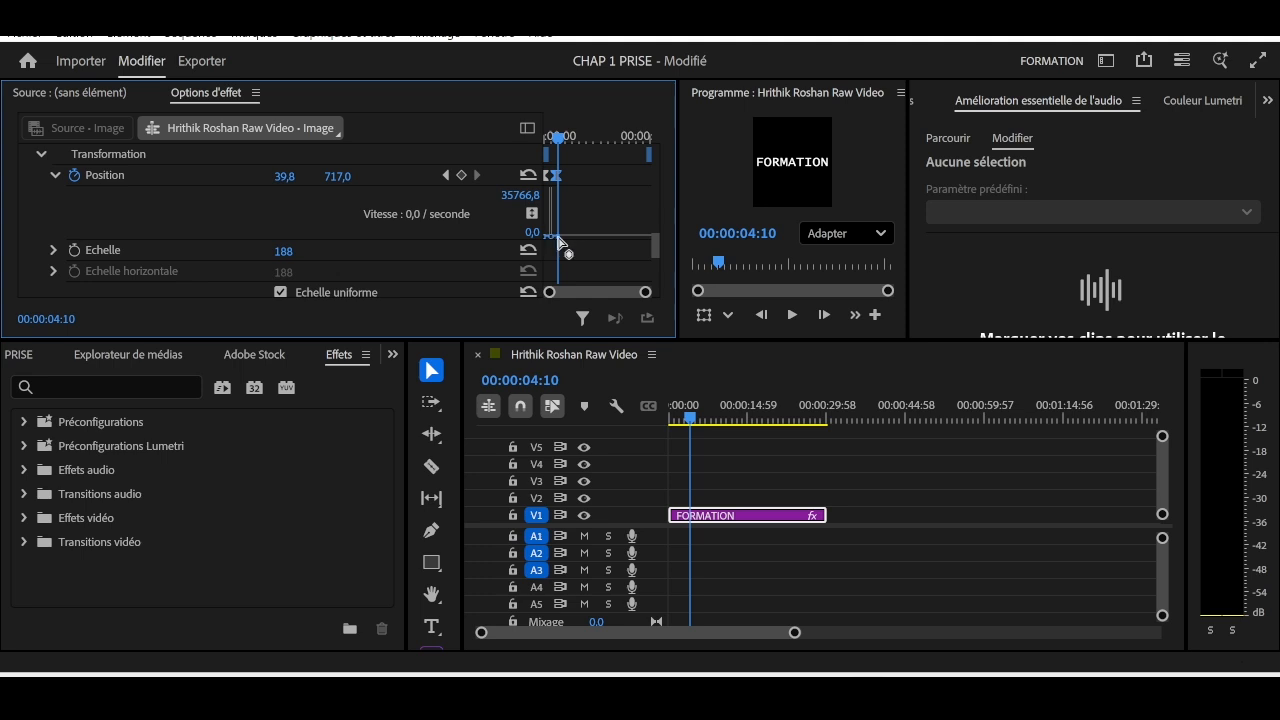
Step: Reshape the velocity curve so the text accelerates up to the second Position keyframe, and preview the movement
{"action": "left_click_drag", "start_coordinate": [559, 234], "coordinate": [560, 233]}
{"action": "left_click", "coordinate": [552, 236]}
{"action": "left_click_drag", "start_coordinate": [558, 146], "coordinate": [541, 147]}
{"action": "key", "text": "space"}
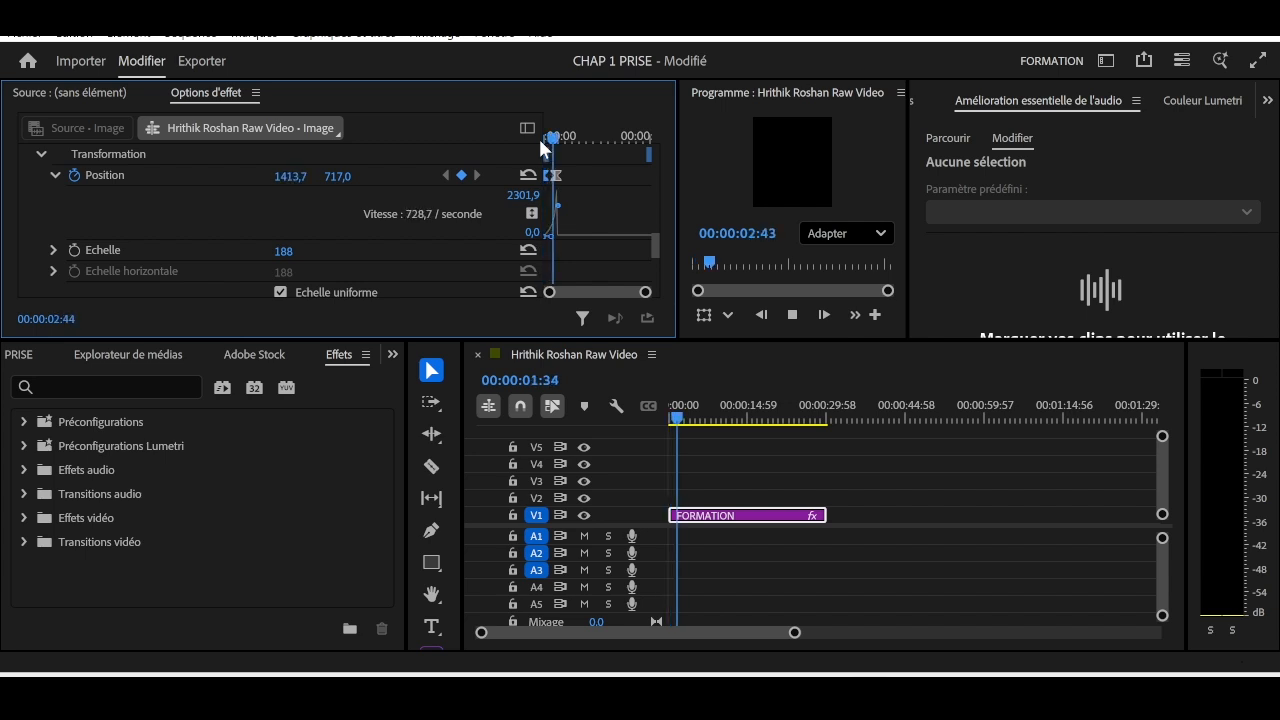
{"action": "key", "text": "space"}
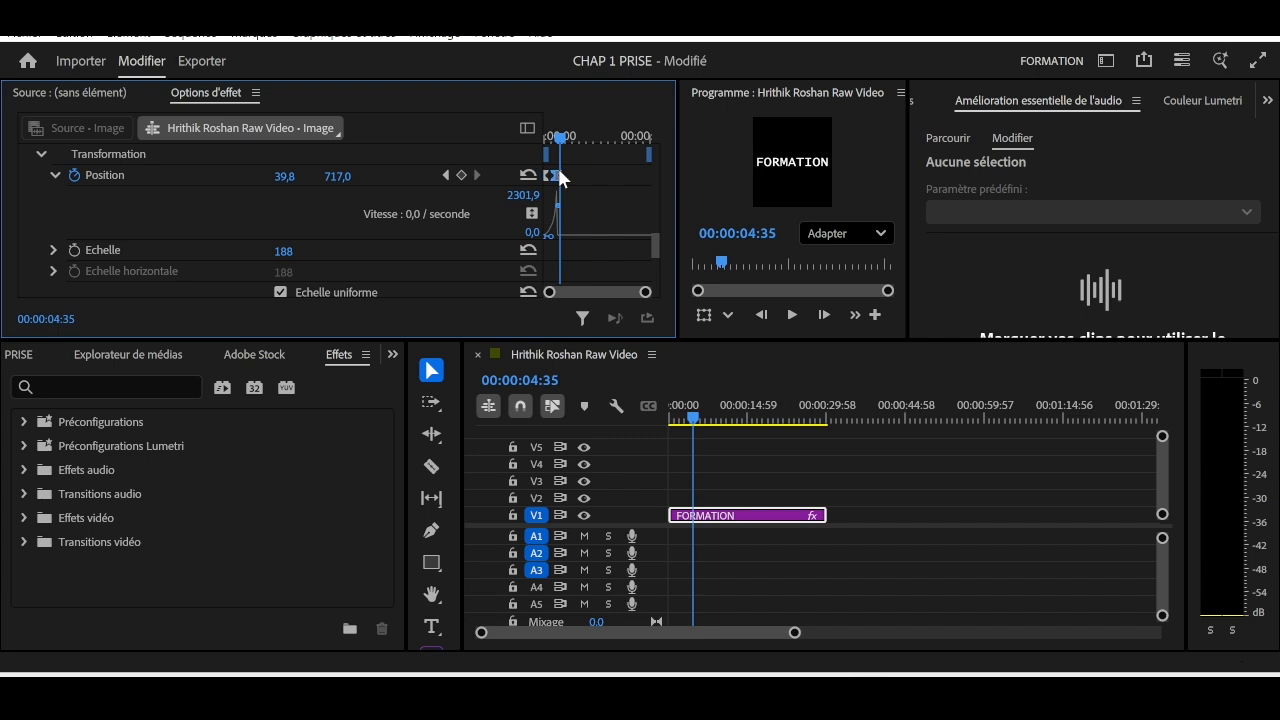
Step: Bring the second Position keyframe closer to the first to shorten the slide-in, and replay it from the start of the clip
{"action": "left_click_drag", "start_coordinate": [557, 173], "coordinate": [552, 175]}
{"action": "left_click_drag", "start_coordinate": [560, 137], "coordinate": [527, 137]}
{"action": "key", "text": "space"}
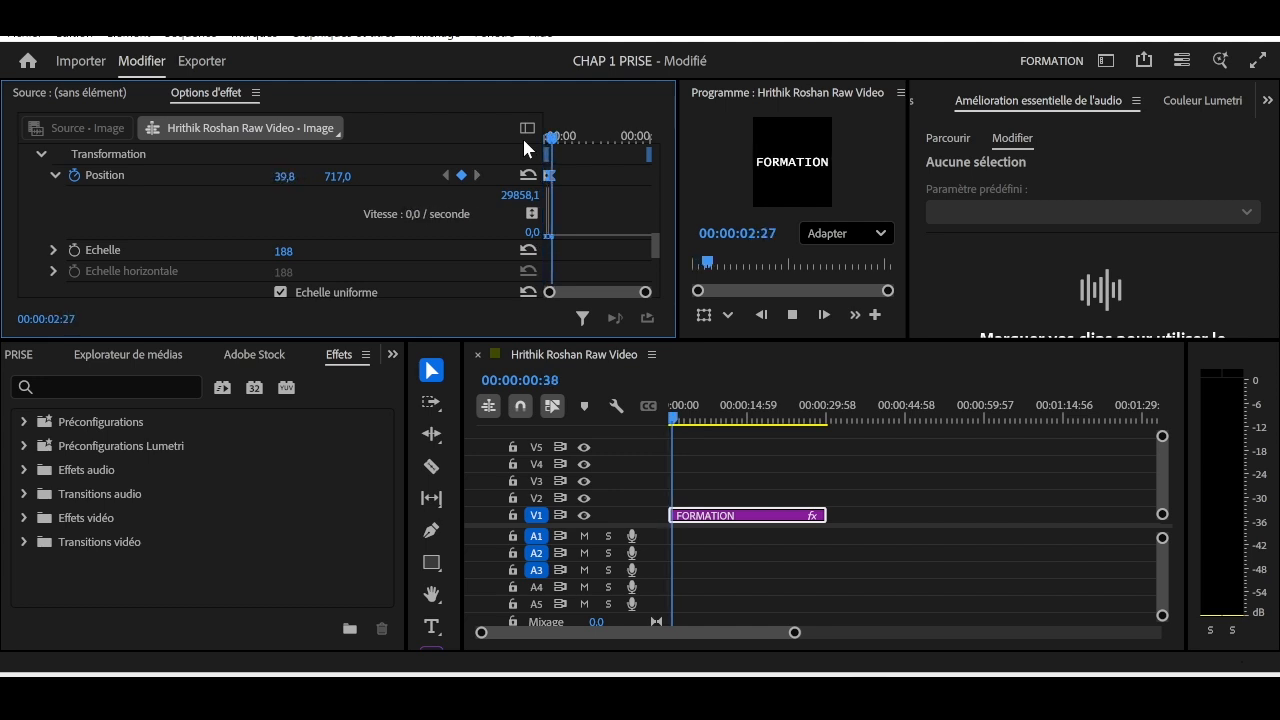
{"action": "key", "text": "space"}
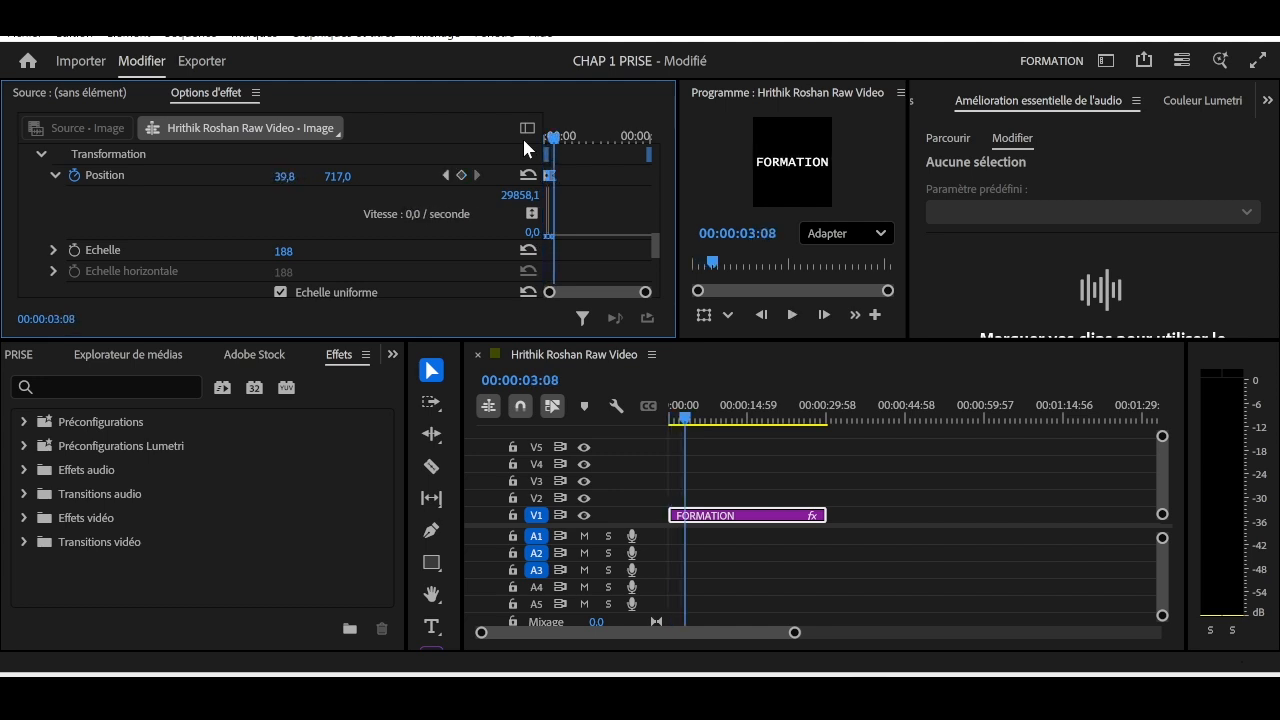